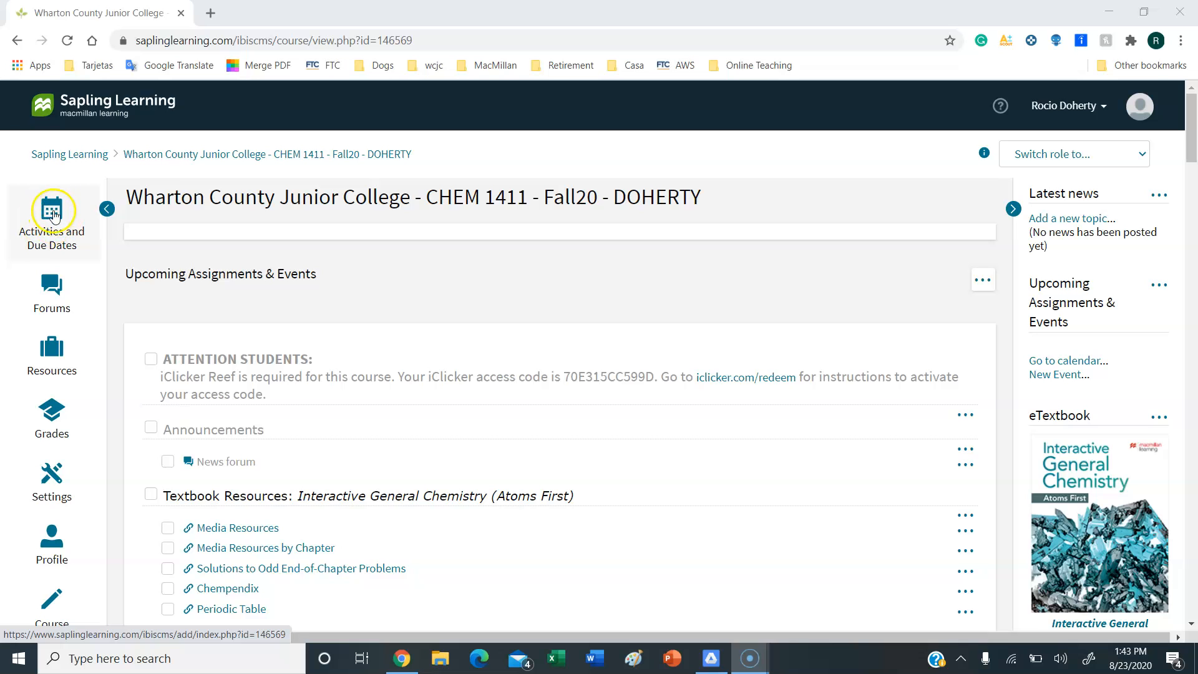
- Open the Homework test assignment from the course's Activities and Due Dates
{"action": "left_click", "coordinate": [52, 212]}
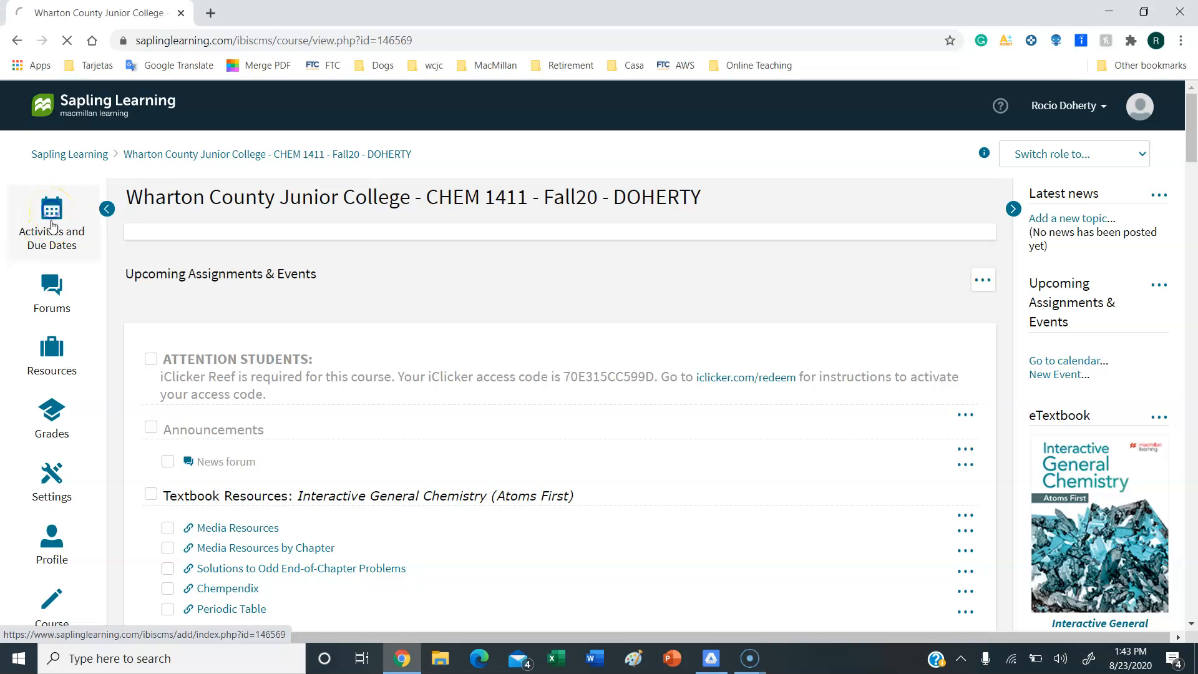
{"action": "scroll", "coordinate": [215, 315], "scroll_direction": "down", "scroll_amount": 1}
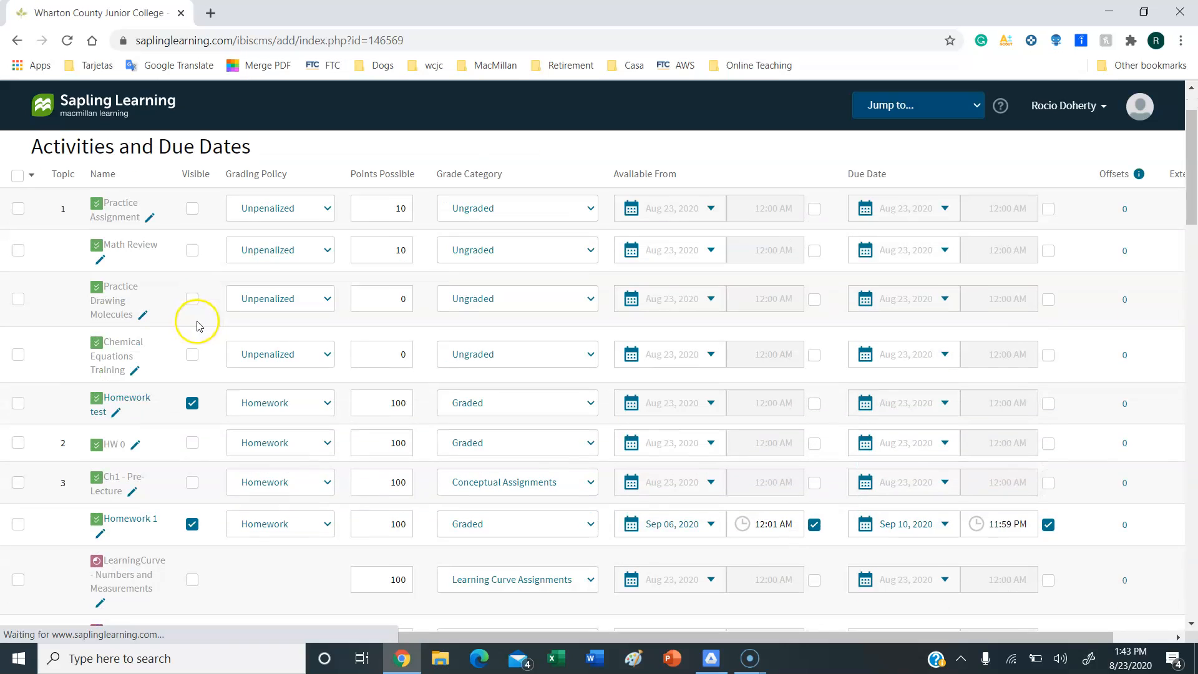
{"action": "left_click", "coordinate": [133, 401]}
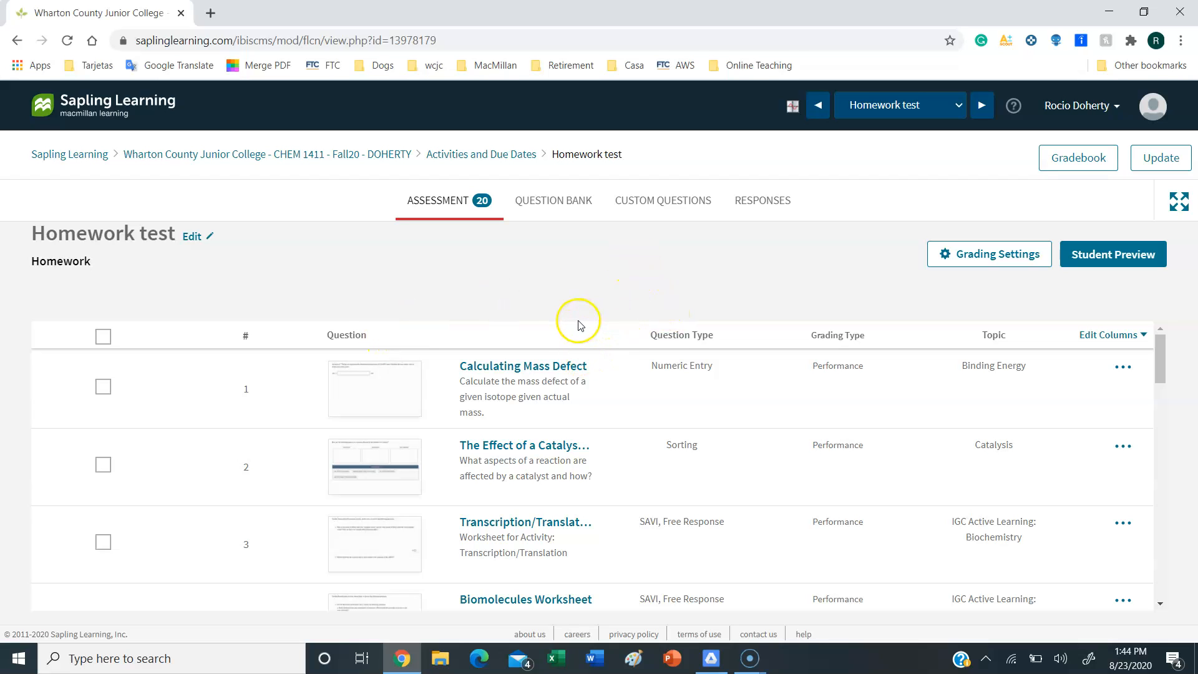
{"action": "left_click", "coordinate": [102, 387]}
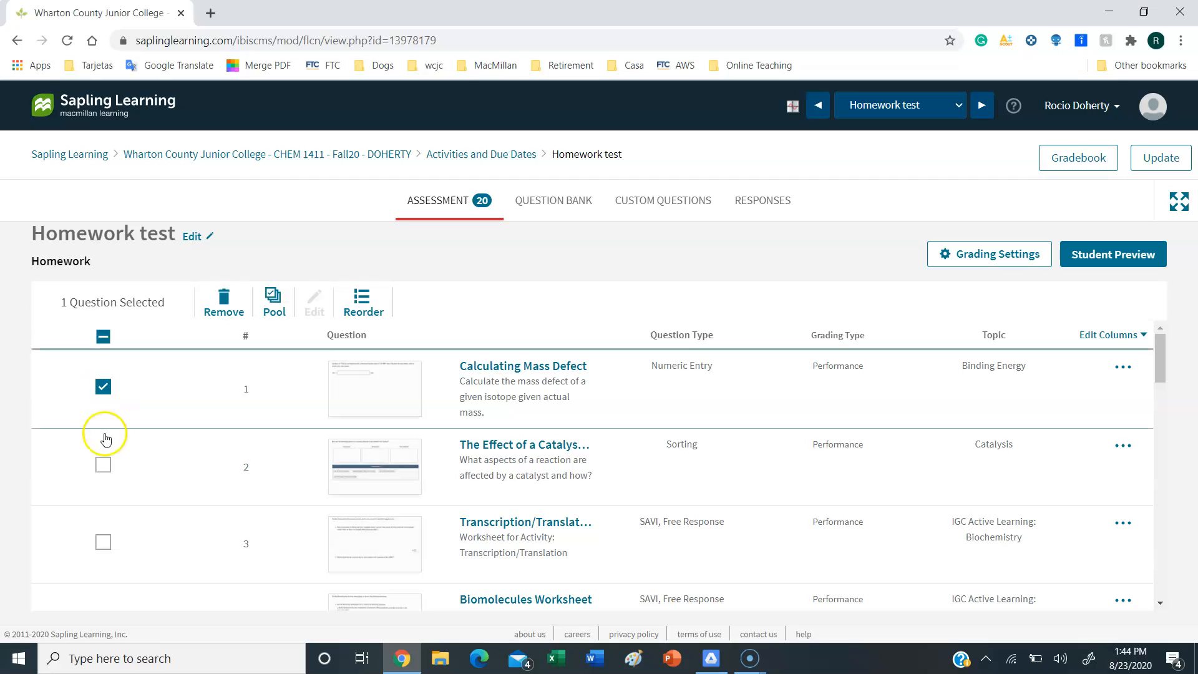
{"action": "left_click", "coordinate": [103, 465]}
{"action": "left_click", "coordinate": [103, 543]}
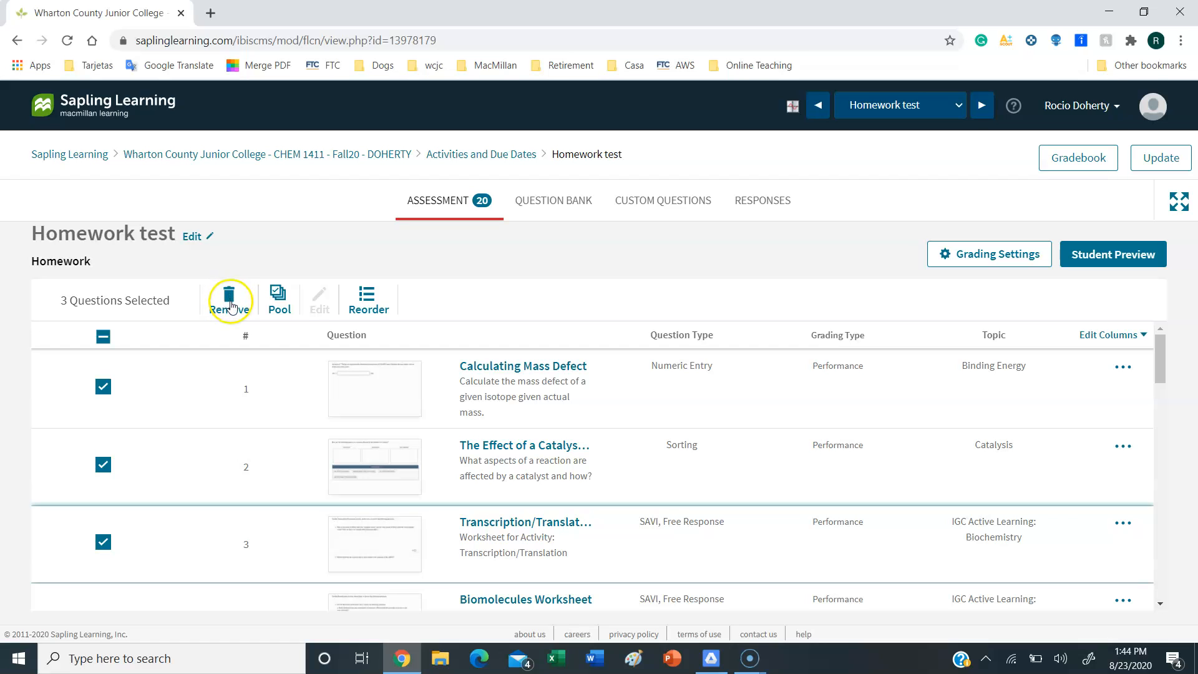
{"action": "left_click", "coordinate": [104, 387]}
{"action": "left_click", "coordinate": [103, 464]}
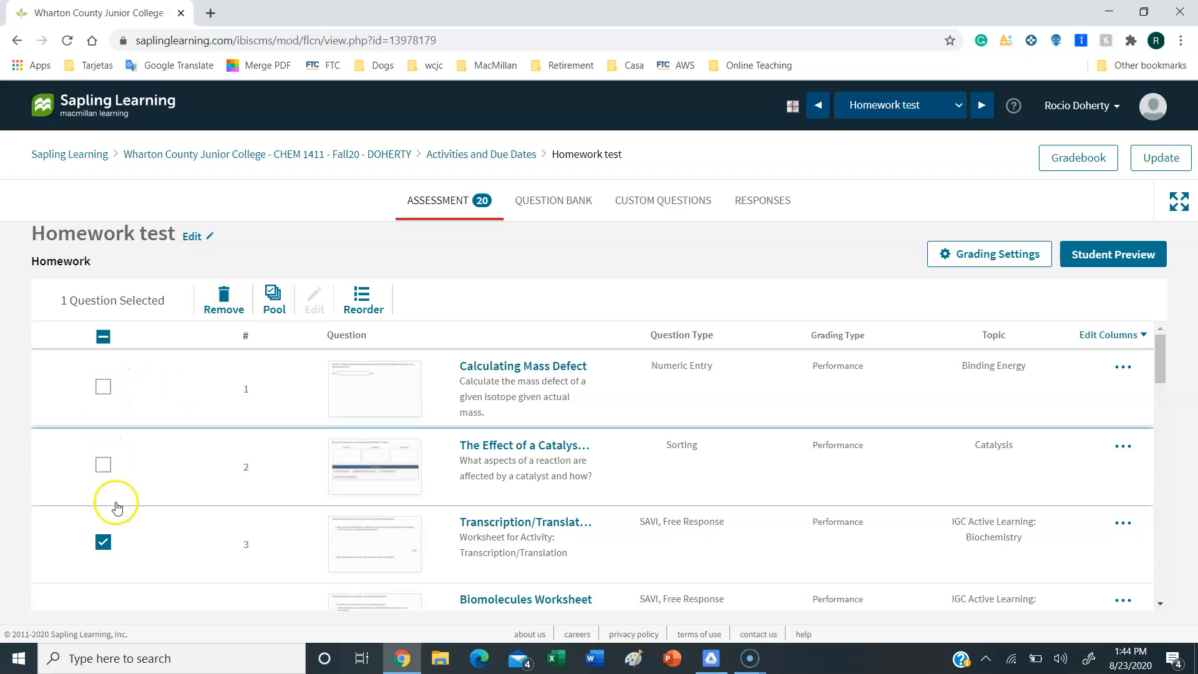
{"action": "left_click", "coordinate": [103, 542]}
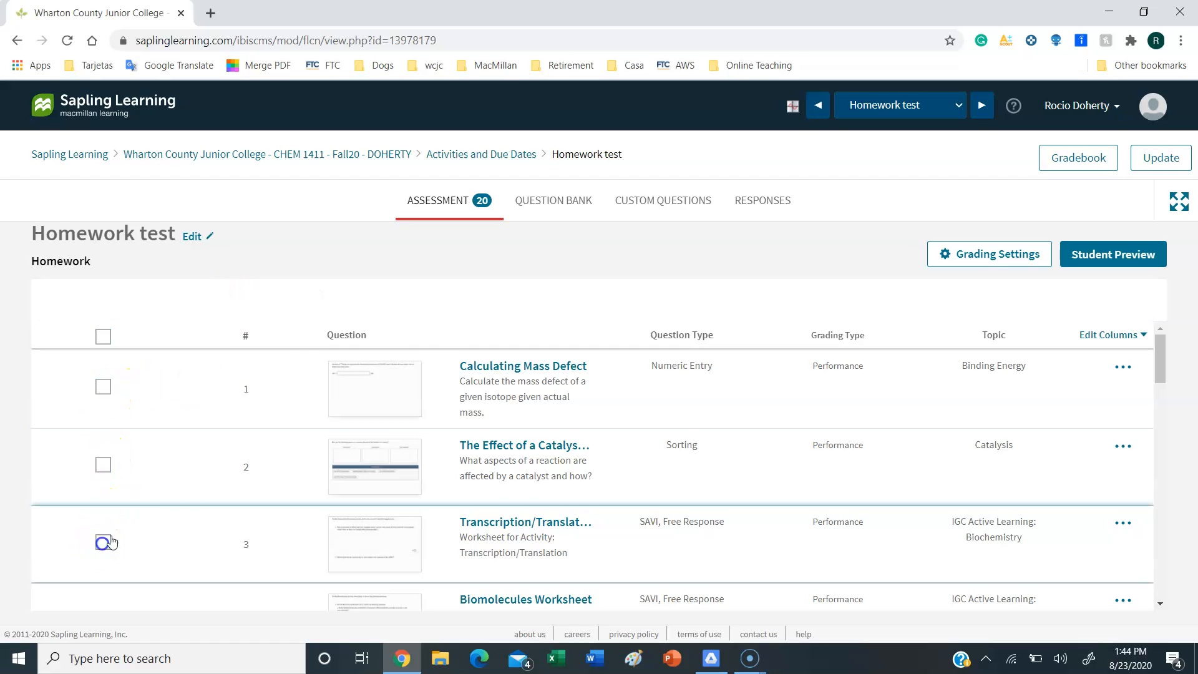
- Preview the Calculating Mass Defect question, remove it from the assessment and close the preview
{"action": "left_click", "coordinate": [555, 369]}
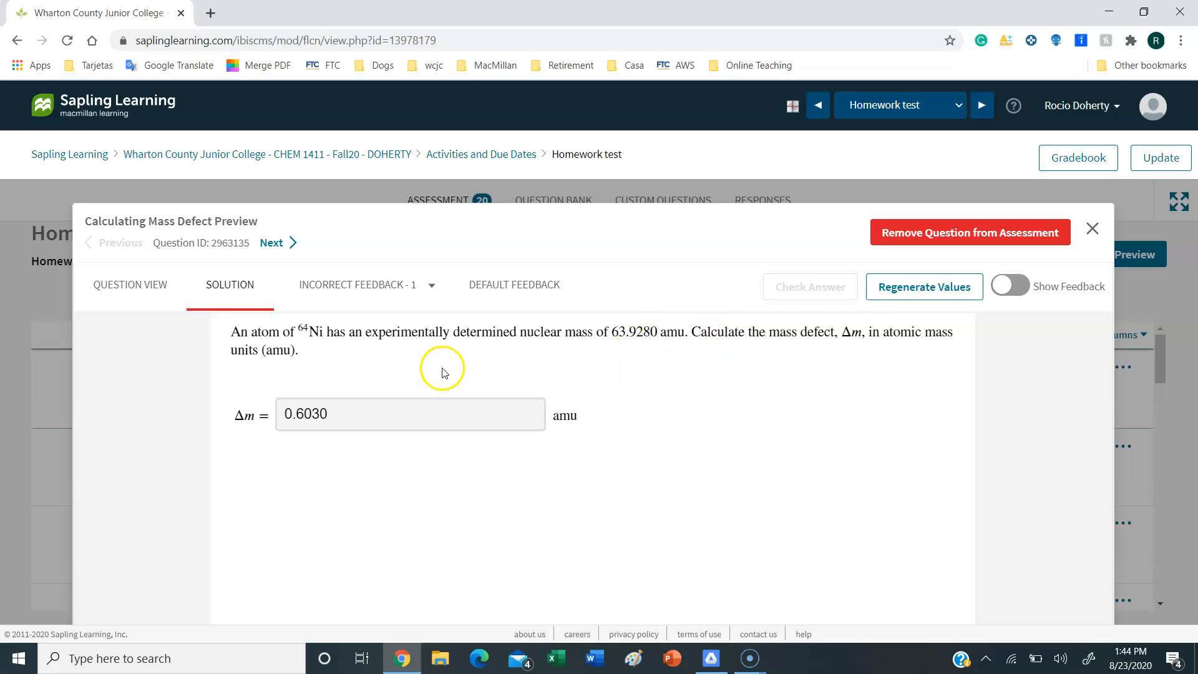
{"action": "left_click", "coordinate": [957, 234]}
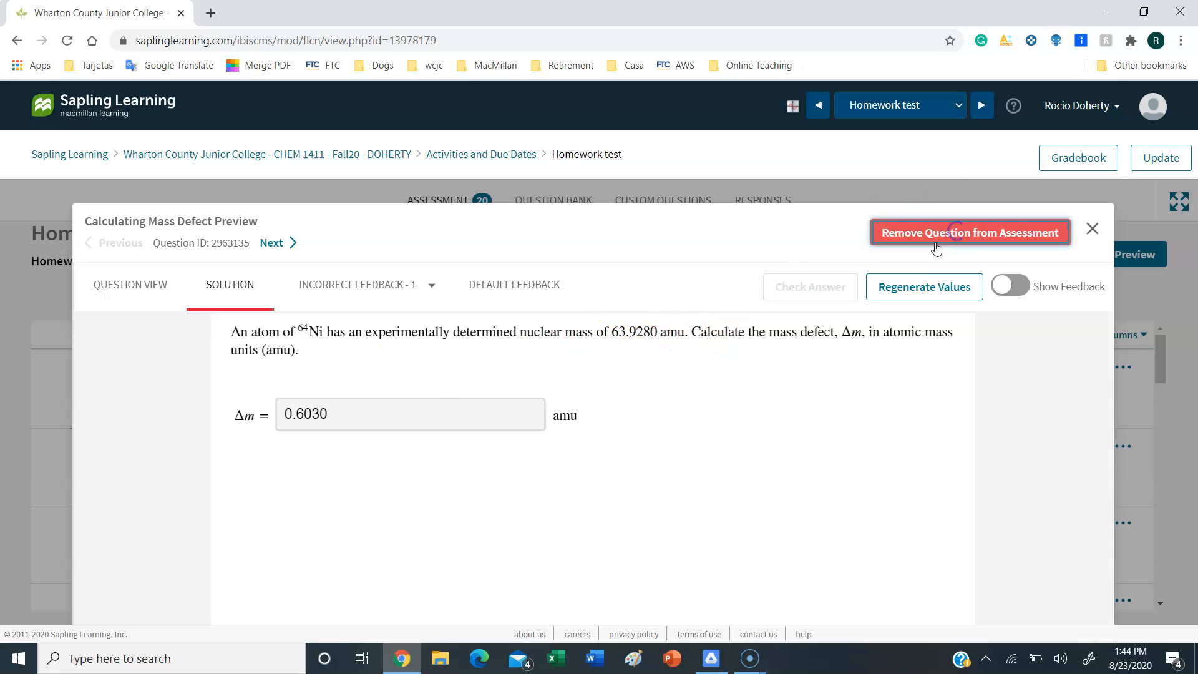
{"action": "left_click", "coordinate": [1091, 230]}
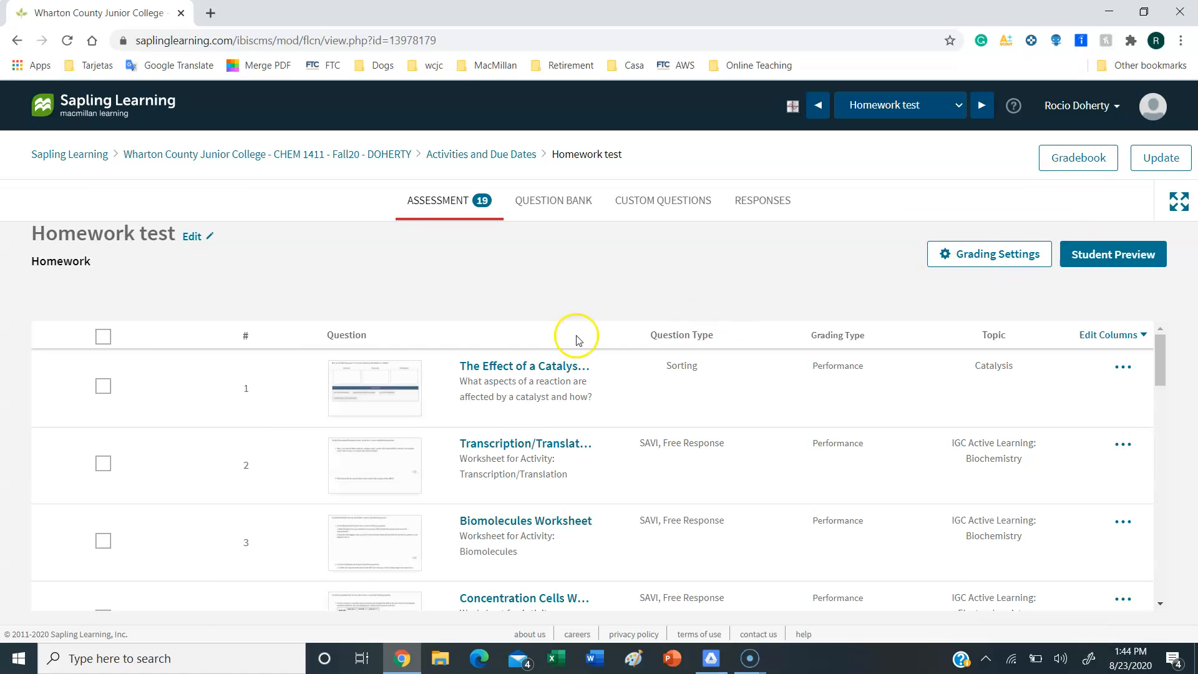
{"action": "left_click", "coordinate": [103, 336]}
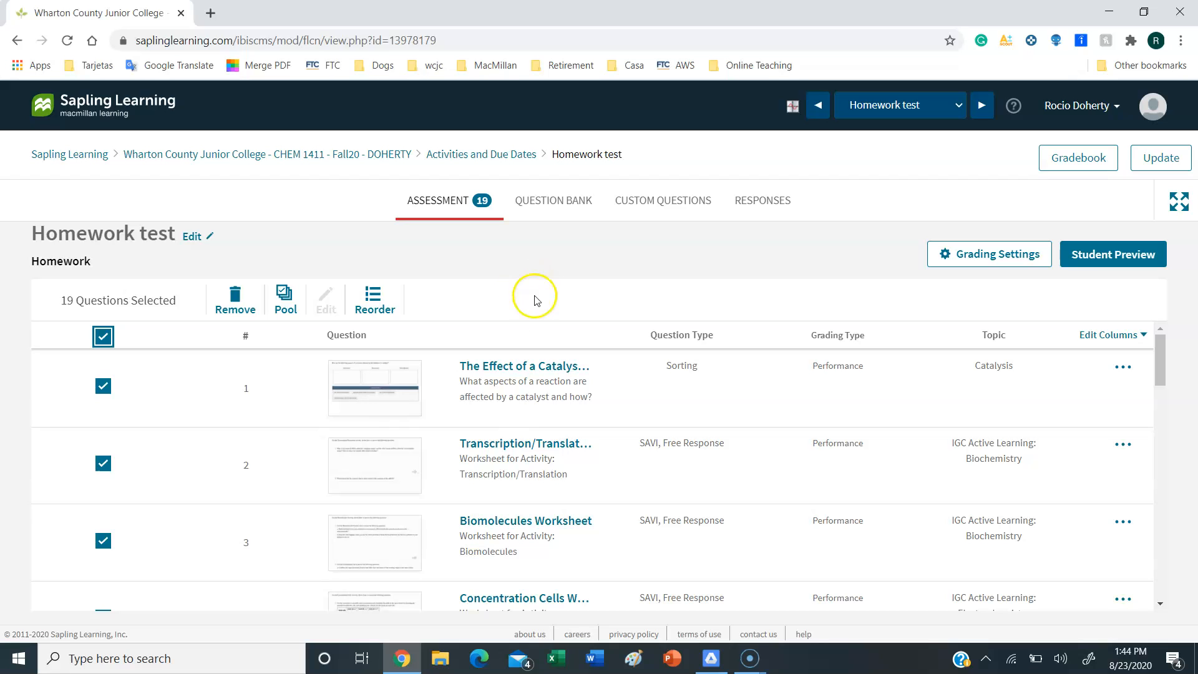
{"action": "left_click", "coordinate": [528, 283]}
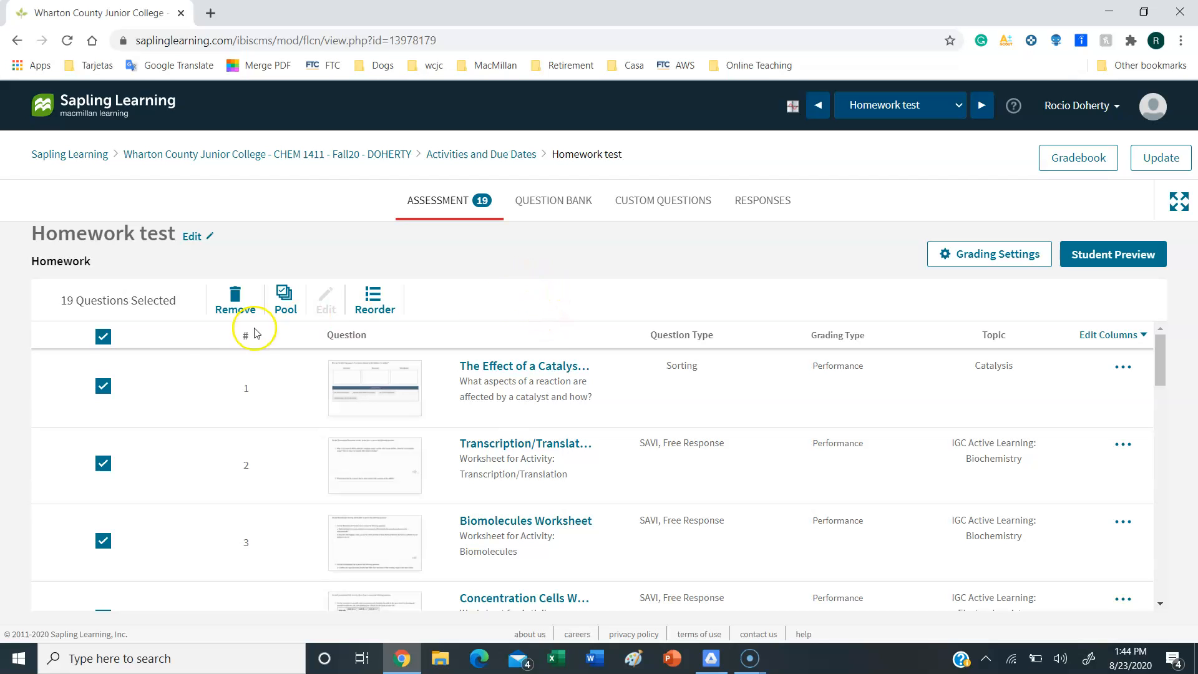
{"action": "left_click", "coordinate": [103, 337]}
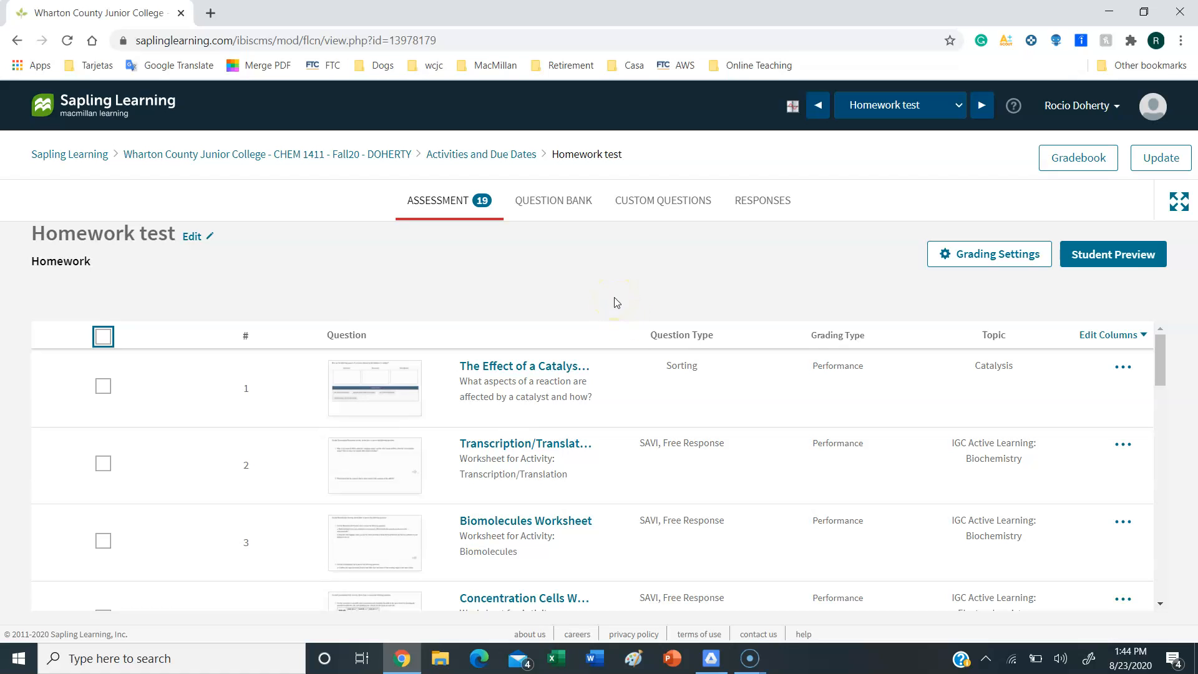
- Look through the question bank's collections and expand Interactive General Chemistry (Atoms First)
{"action": "left_click", "coordinate": [572, 202]}
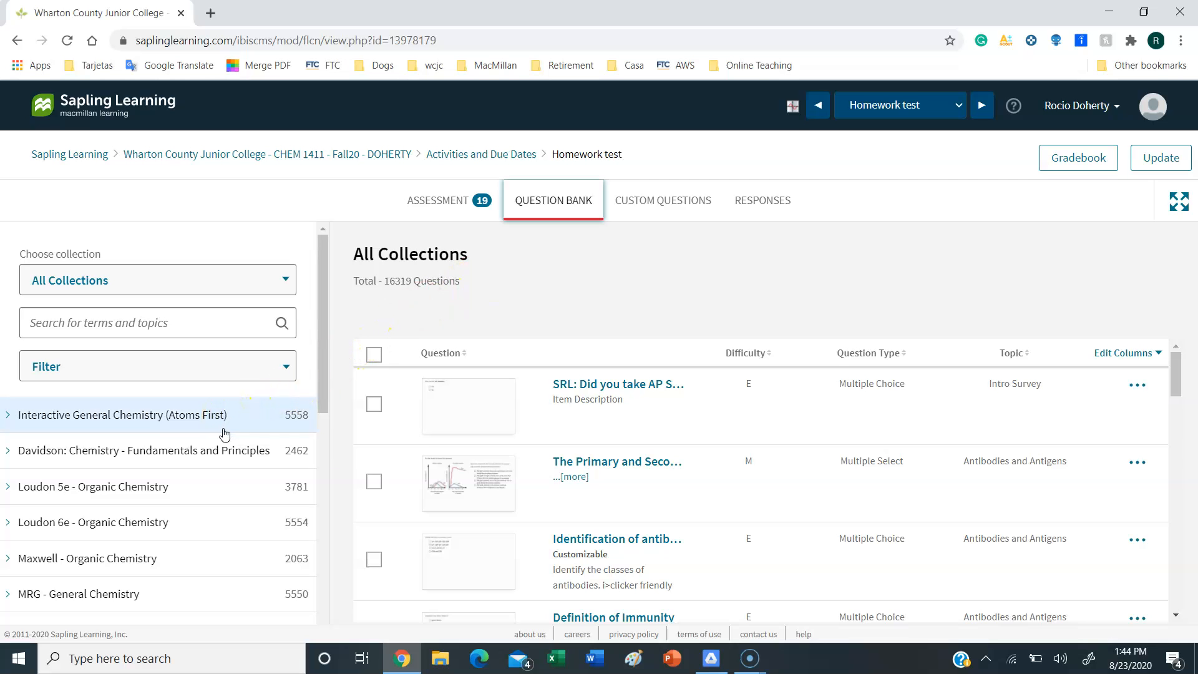
{"action": "scroll", "coordinate": [235, 474], "scroll_direction": "down", "scroll_amount": 5}
{"action": "scroll", "coordinate": [234, 476], "scroll_direction": "down", "scroll_amount": 5}
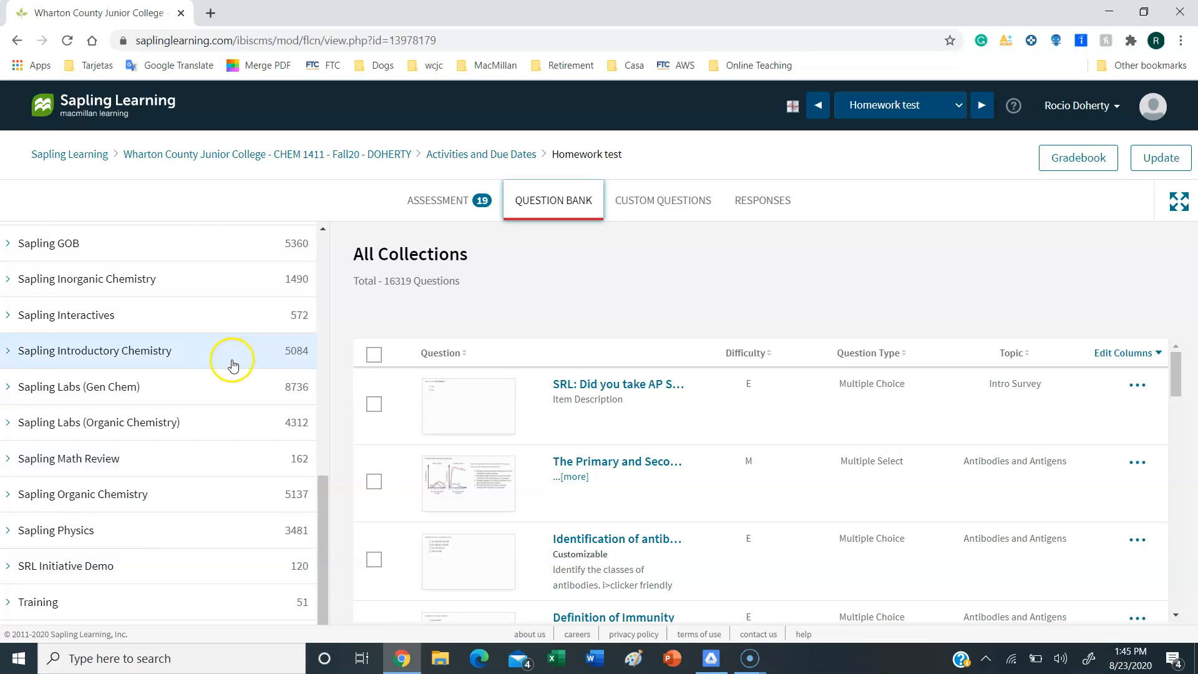
{"action": "scroll", "coordinate": [230, 353], "scroll_direction": "up", "scroll_amount": 10}
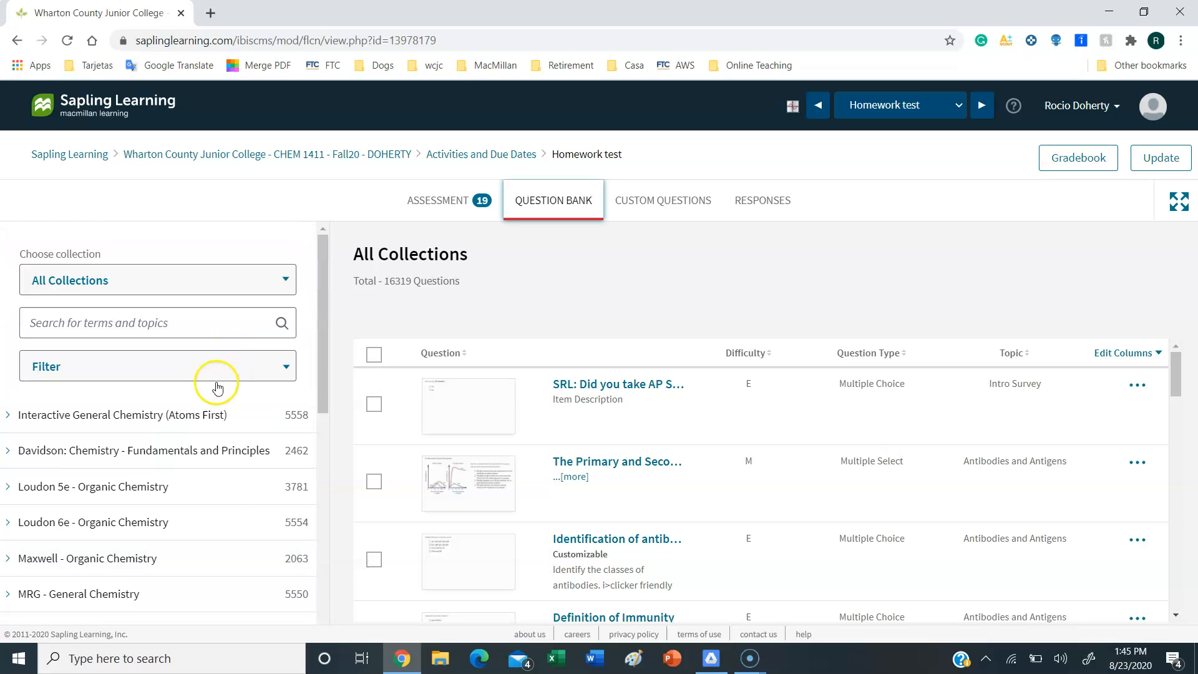
{"action": "left_click", "coordinate": [202, 416]}
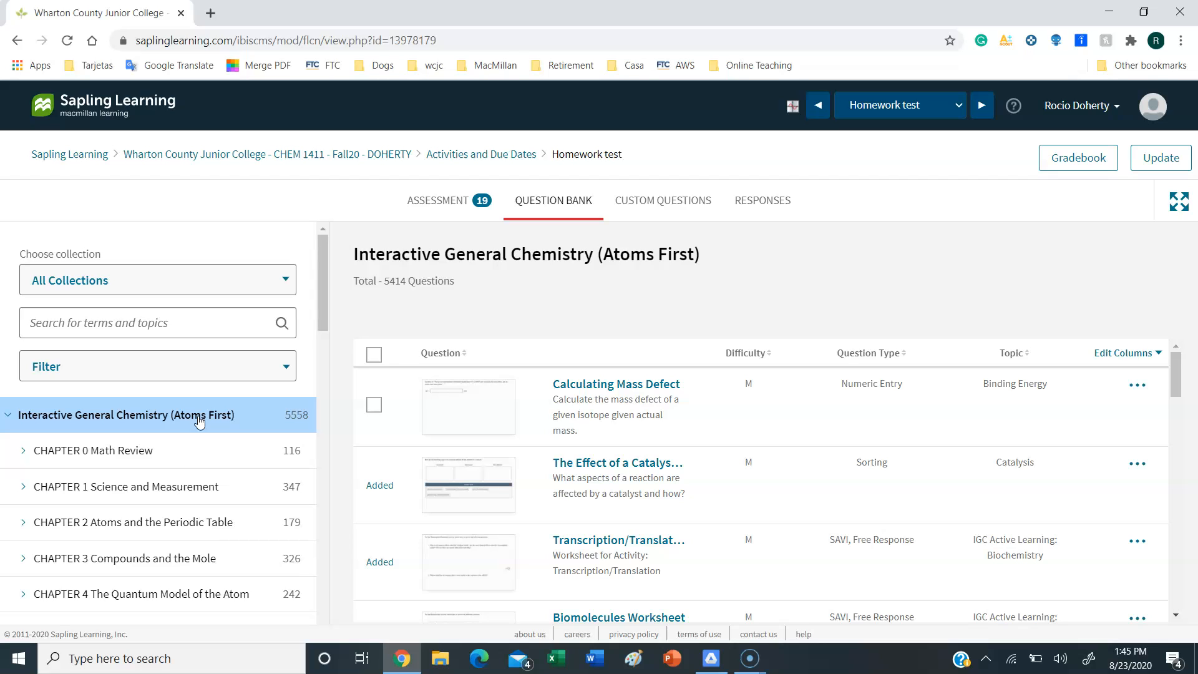
- Expand CHAPTER 0 Math Review to list its sections and questions
{"action": "left_click", "coordinate": [145, 449]}
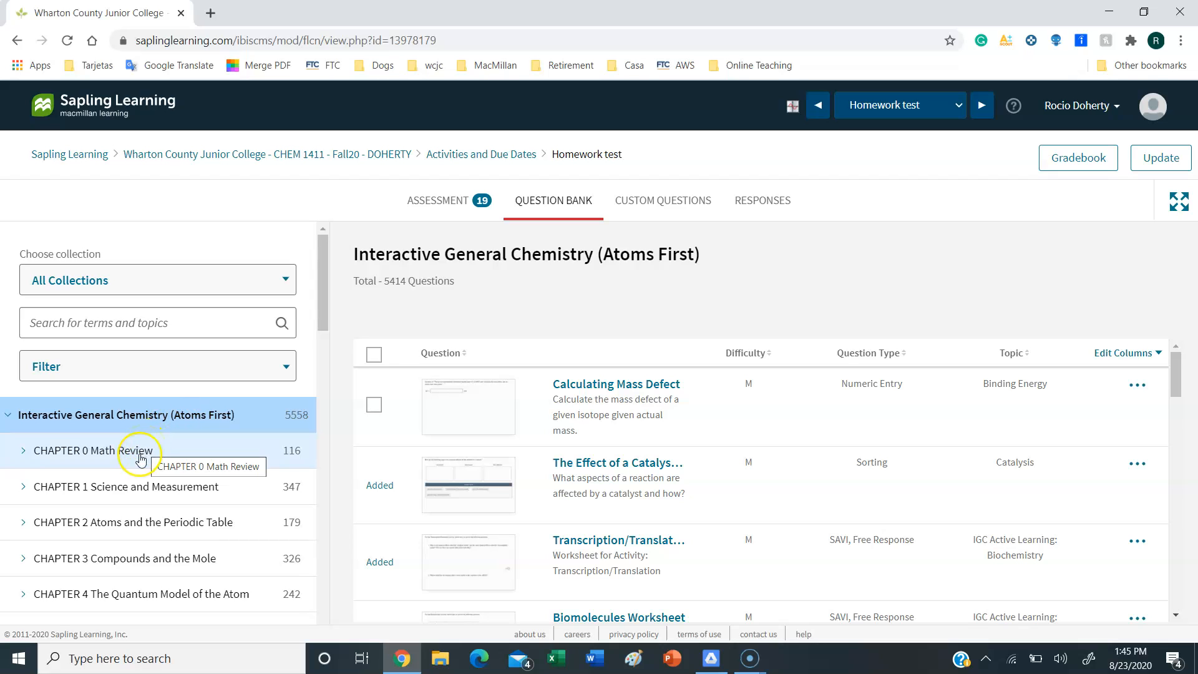
{"action": "left_click", "coordinate": [84, 454]}
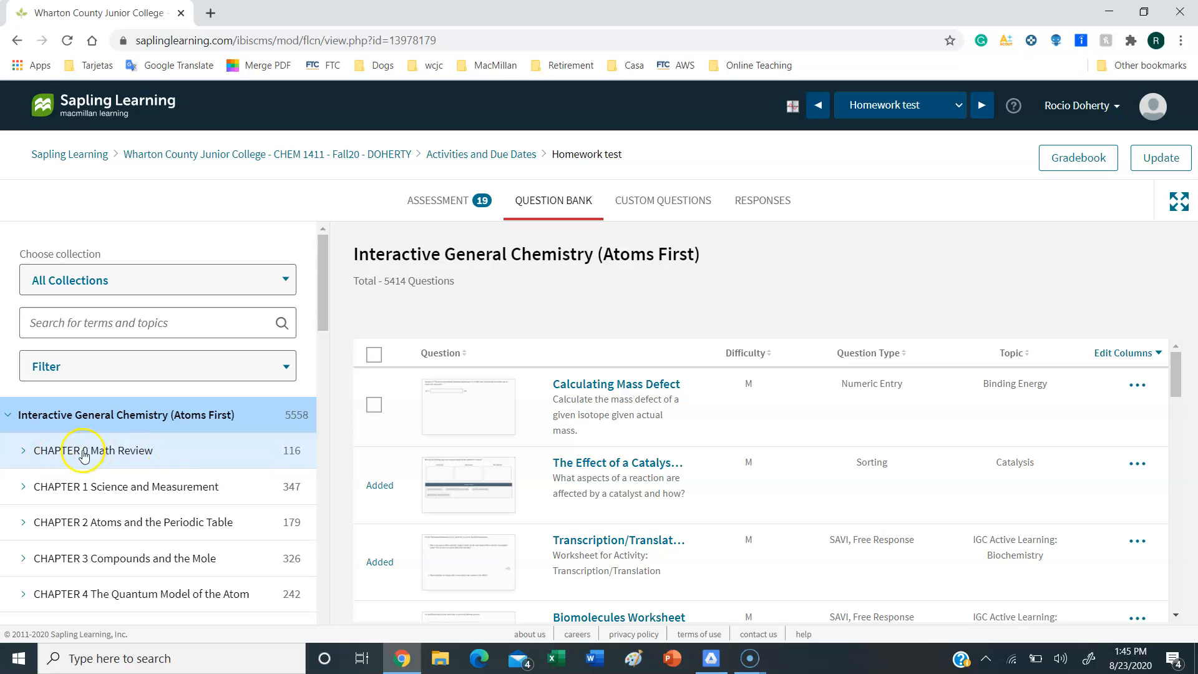
{"action": "left_click", "coordinate": [133, 453]}
{"action": "left_click_drag", "start_coordinate": [329, 302], "coordinate": [319, 330]}
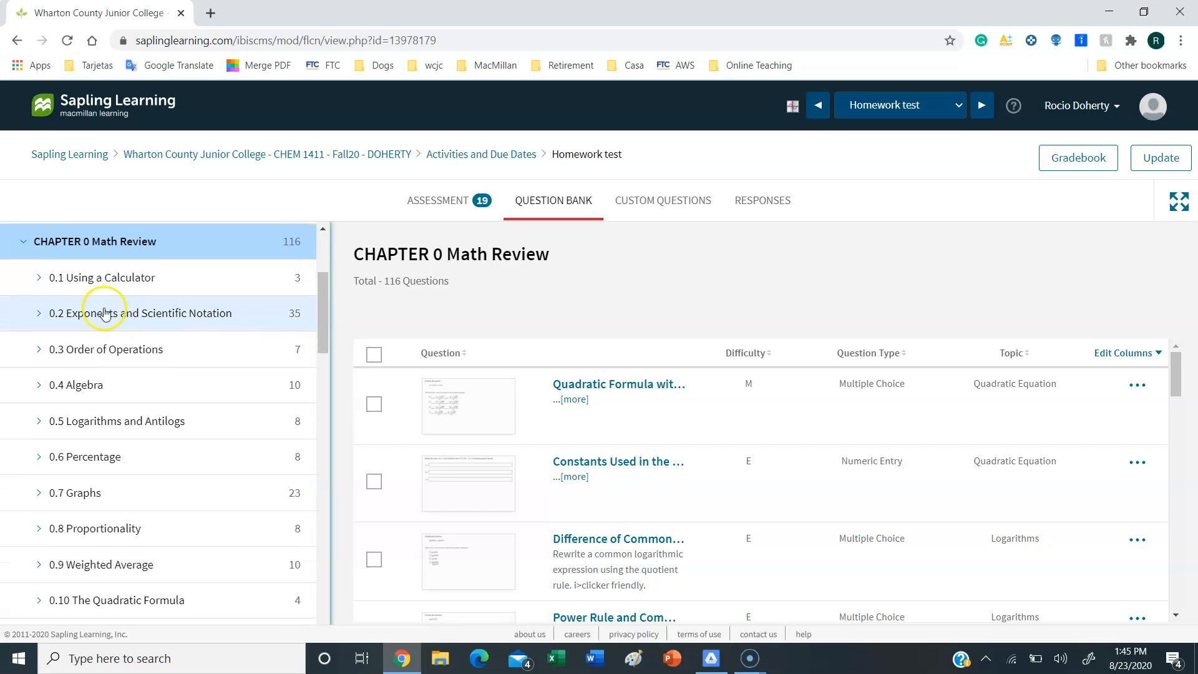
{"action": "left_click", "coordinate": [67, 282]}
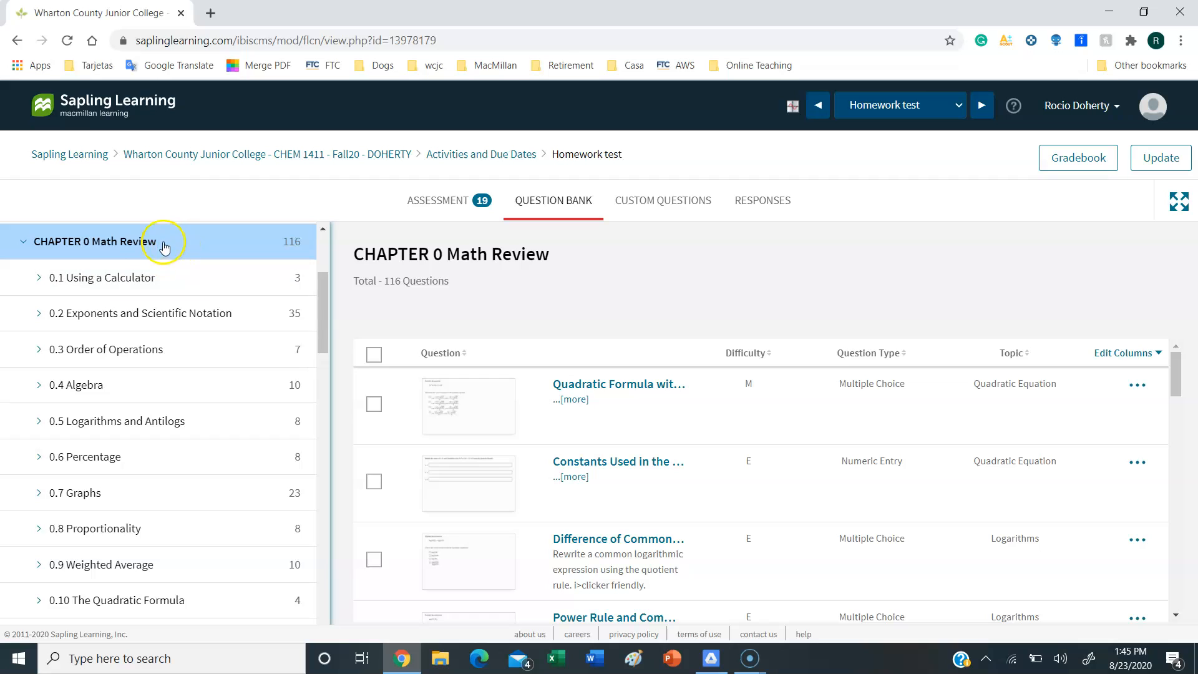
{"action": "left_click", "coordinate": [128, 242]}
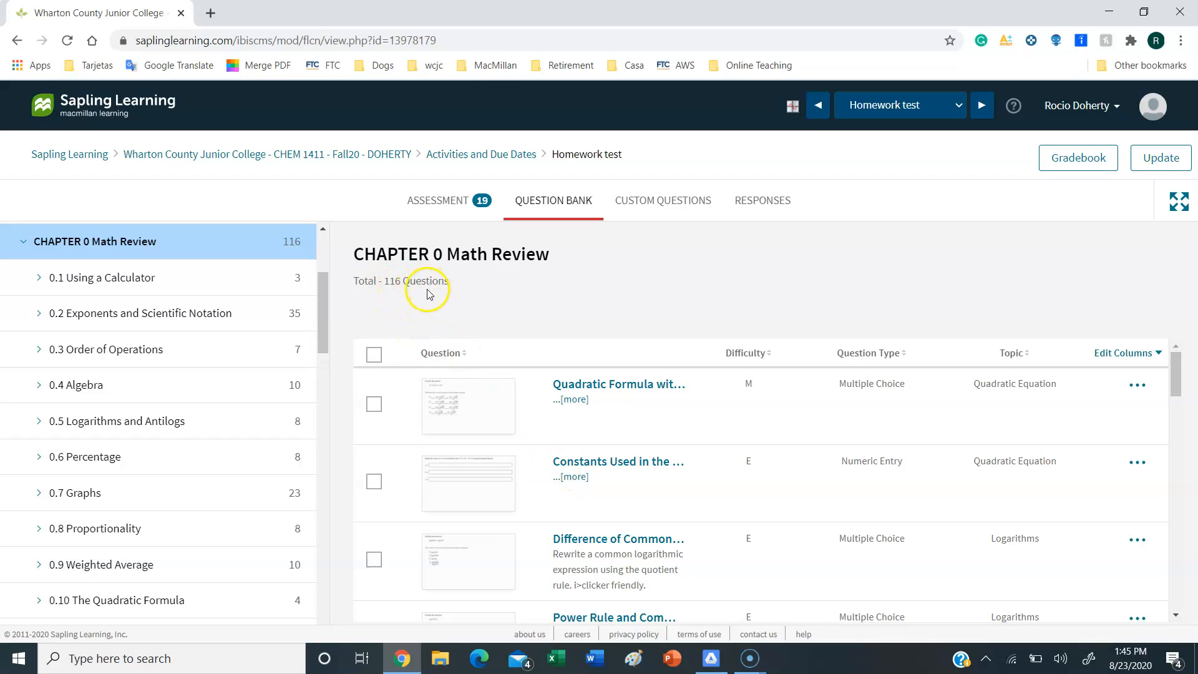
{"action": "left_click", "coordinate": [373, 354]}
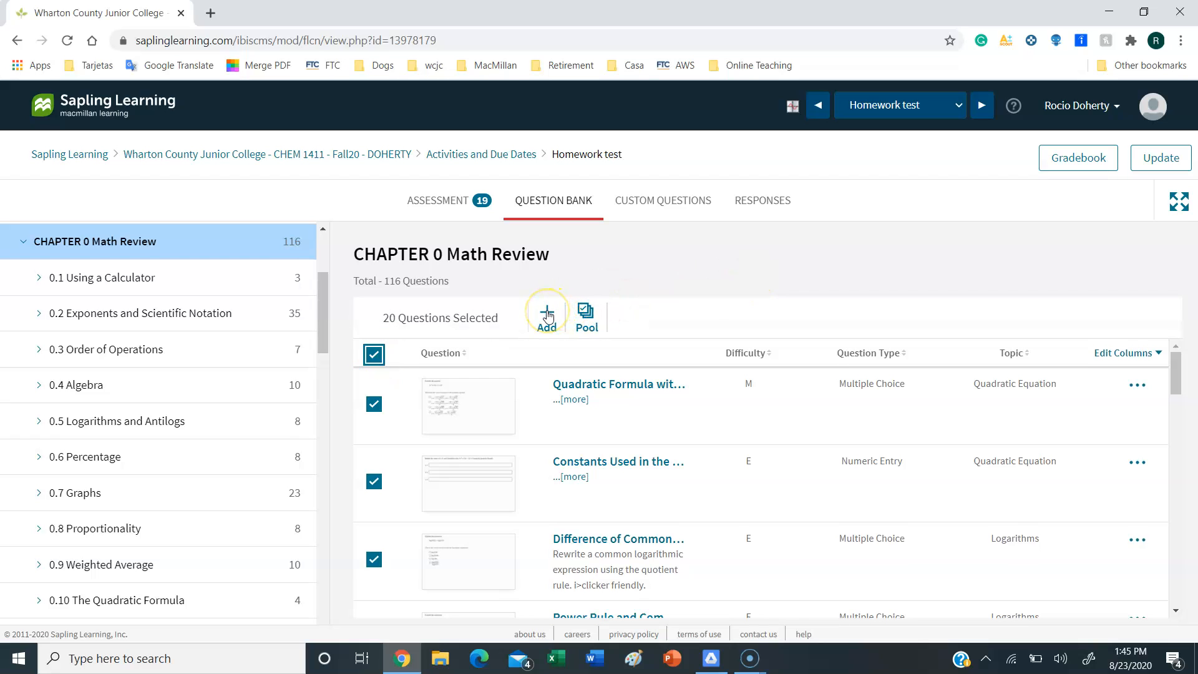
{"action": "left_click", "coordinate": [376, 361]}
{"action": "left_click", "coordinate": [231, 358]}
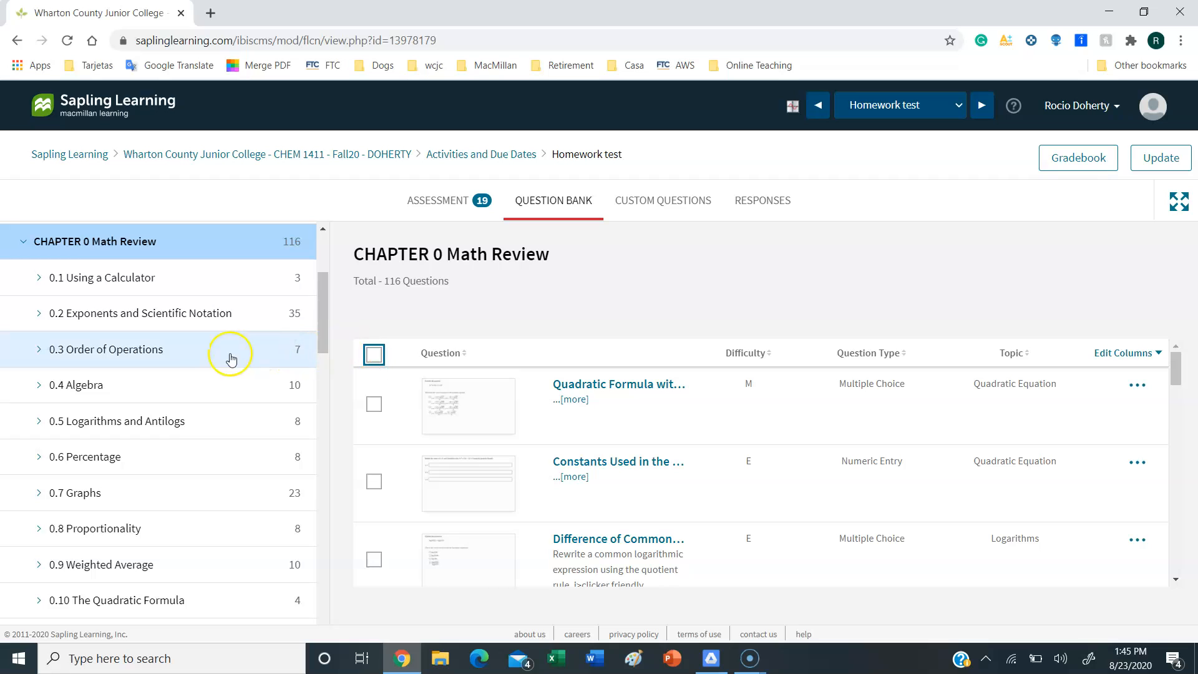
- View the questions in section 0.3 Order of Operations and collapse the section again
{"action": "left_click", "coordinate": [136, 350]}
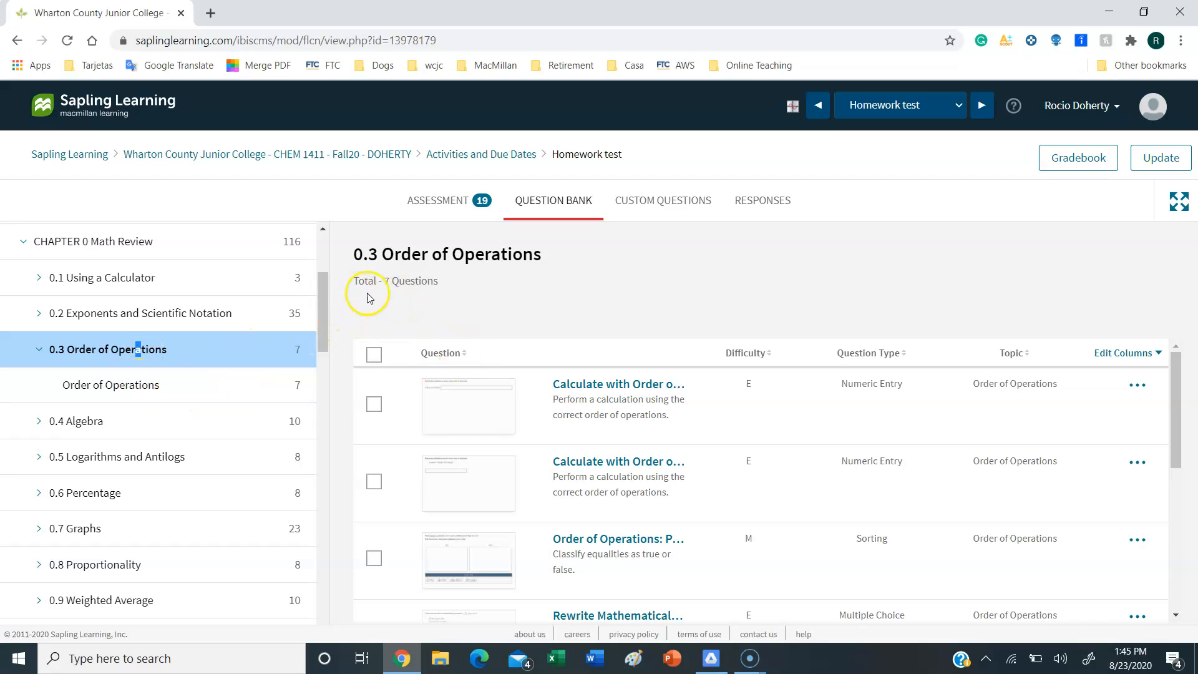
{"action": "left_click", "coordinate": [76, 358]}
{"action": "left_click", "coordinate": [38, 350]}
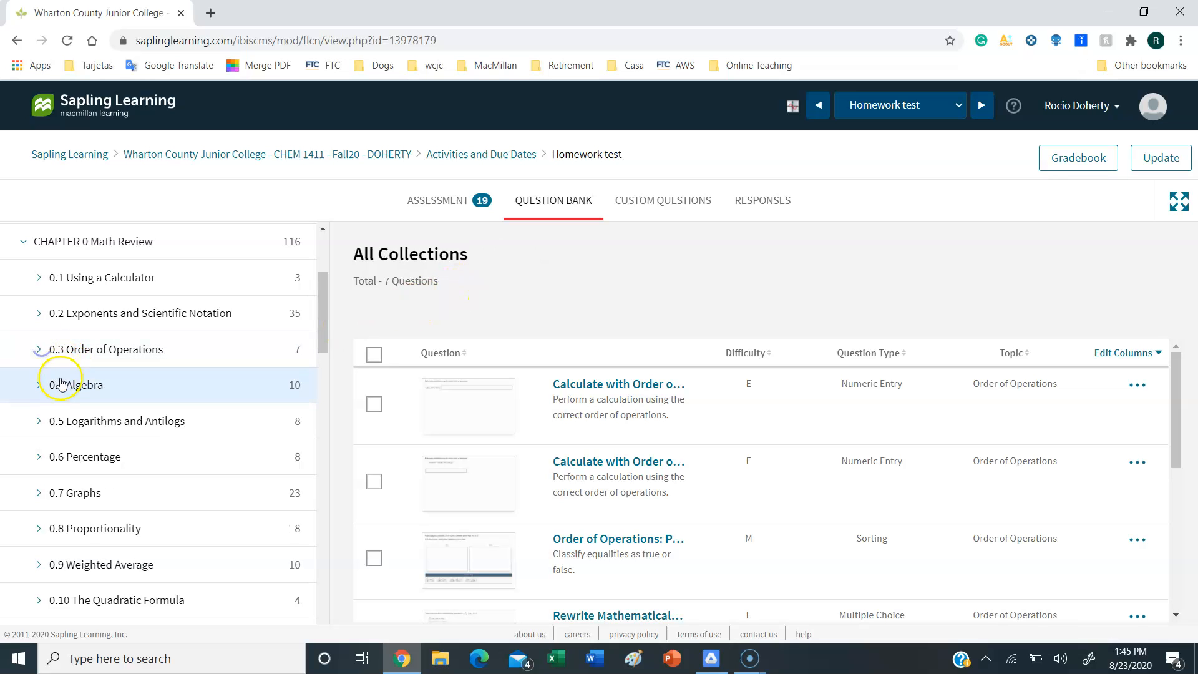
- Browse the questions in section 0.4 Algebra and in its Basic Algebra: Solving Equations and Powers and Roots subtopics
{"action": "left_click", "coordinate": [61, 383]}
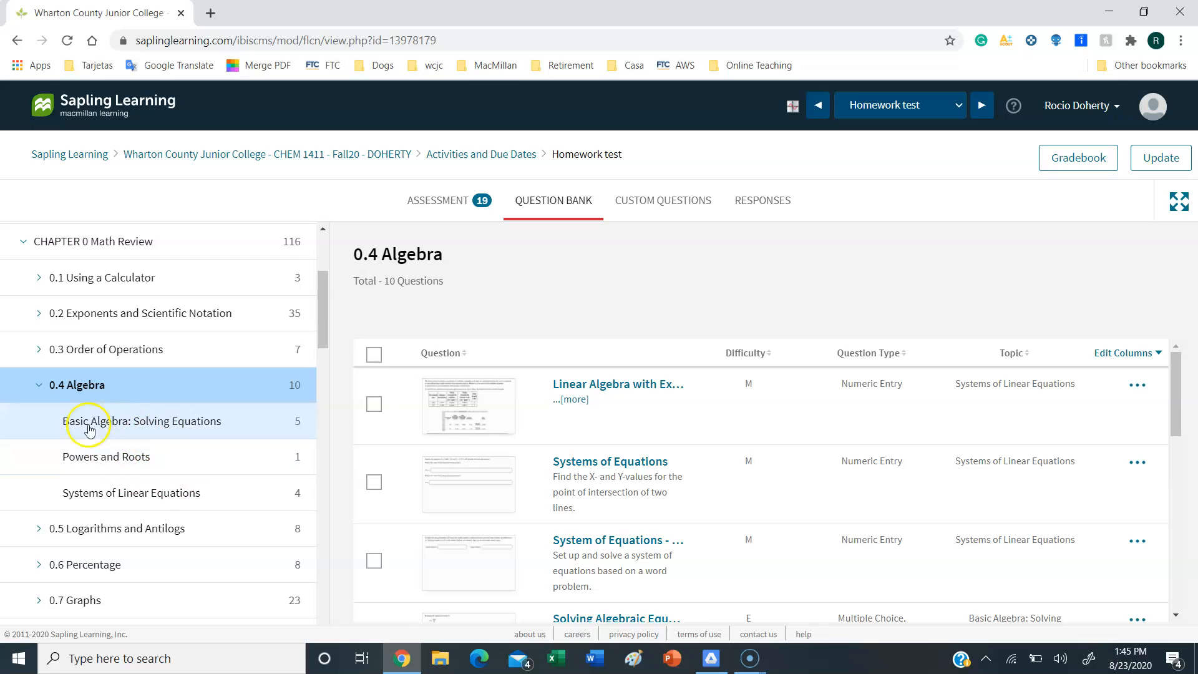
{"action": "left_click", "coordinate": [137, 426]}
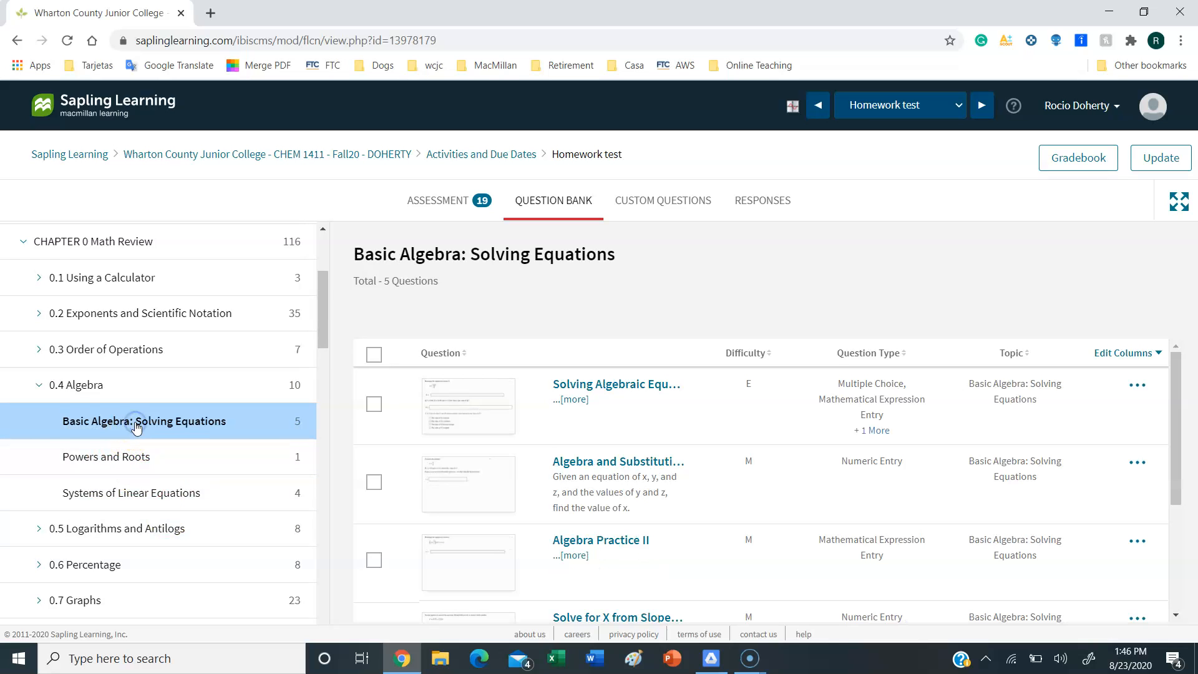
{"action": "left_click", "coordinate": [133, 454]}
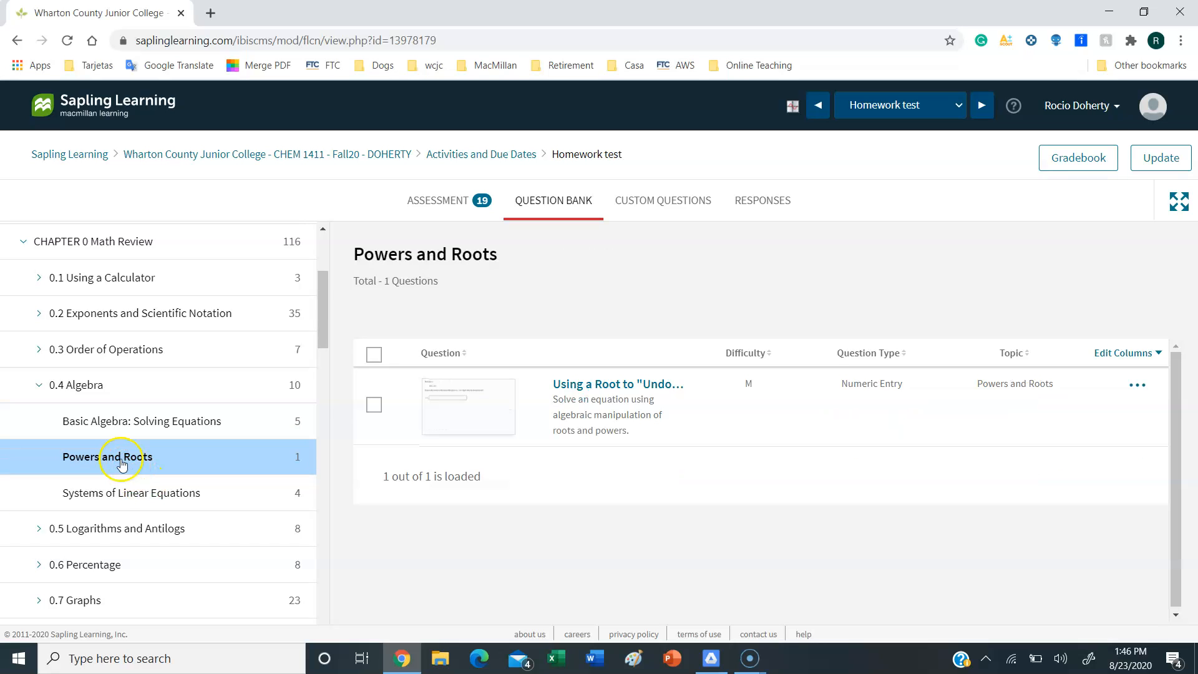
{"action": "left_click", "coordinate": [74, 387]}
{"action": "left_click", "coordinate": [287, 393]}
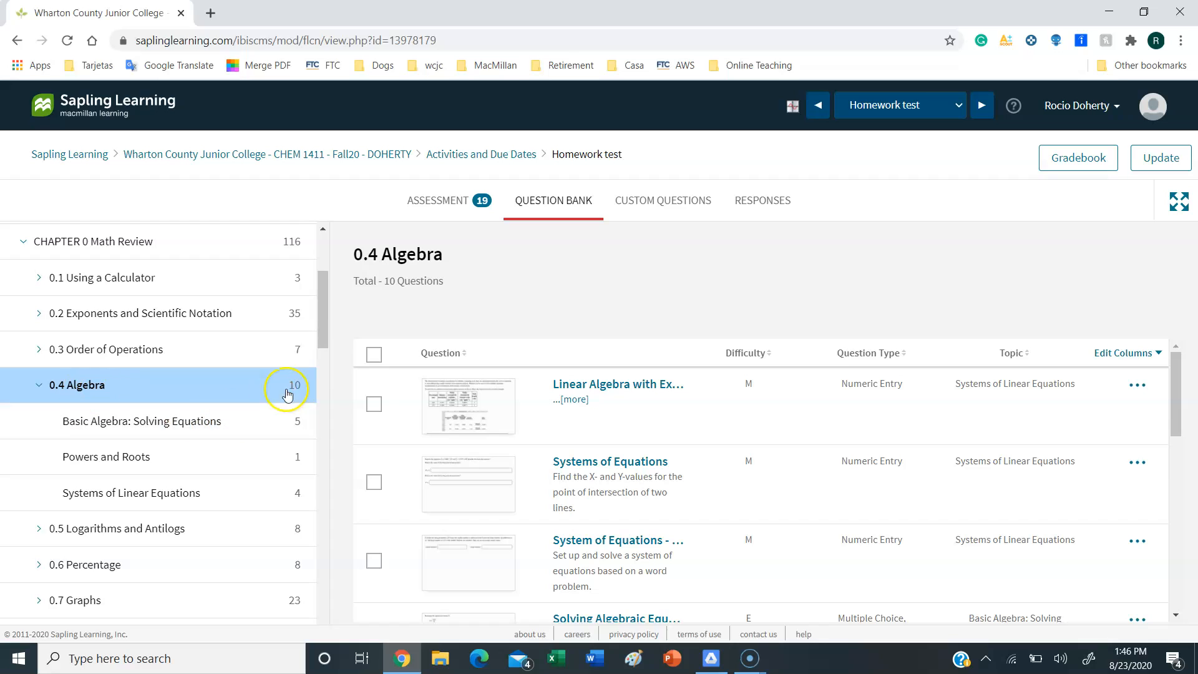
- List the Basic Algebra: Solving Equations questions, select them all and clear the selection
{"action": "left_click", "coordinate": [100, 424]}
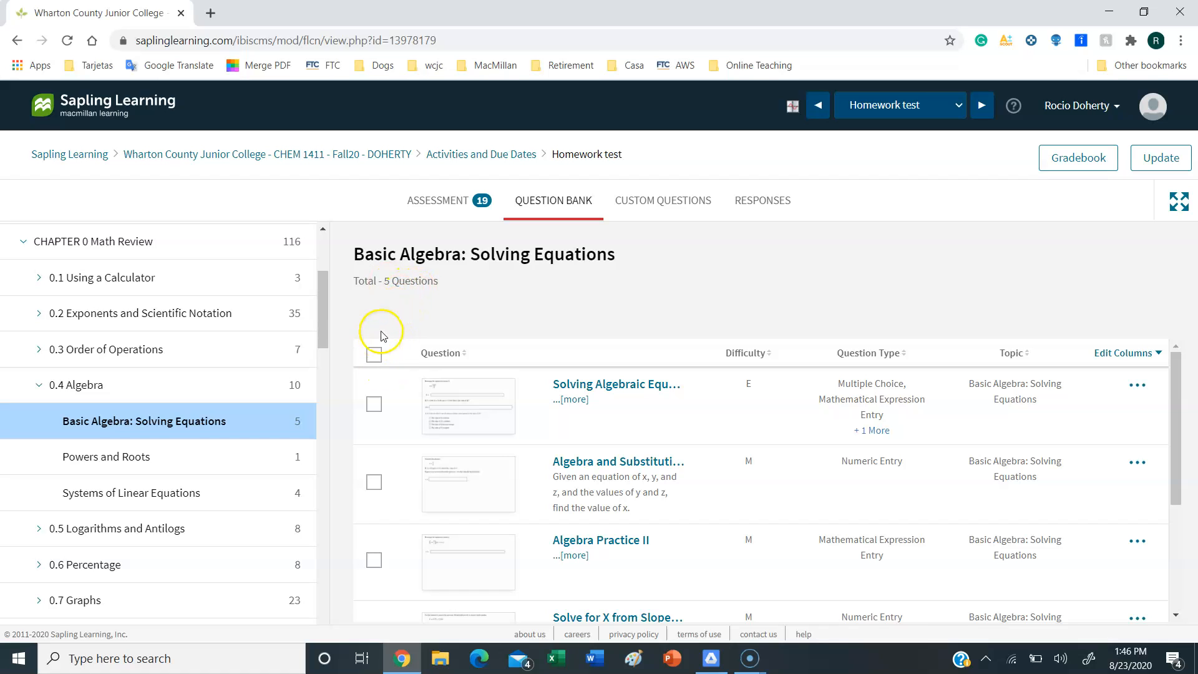
{"action": "left_click", "coordinate": [374, 355]}
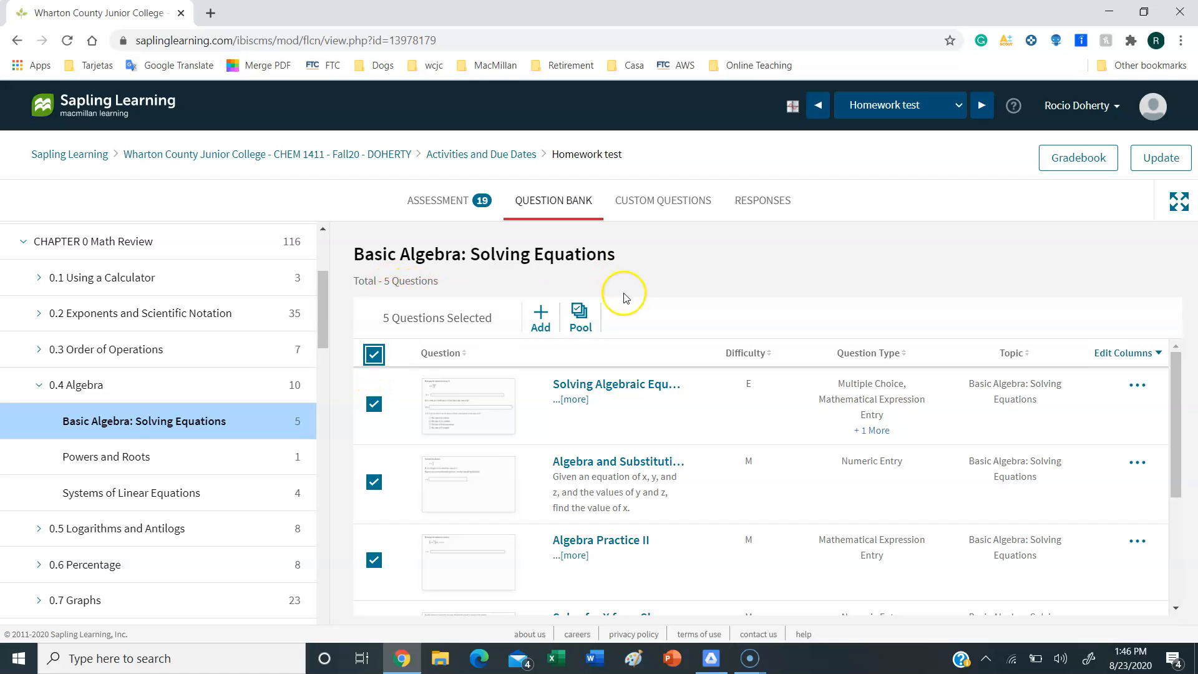
{"action": "left_click", "coordinate": [374, 354]}
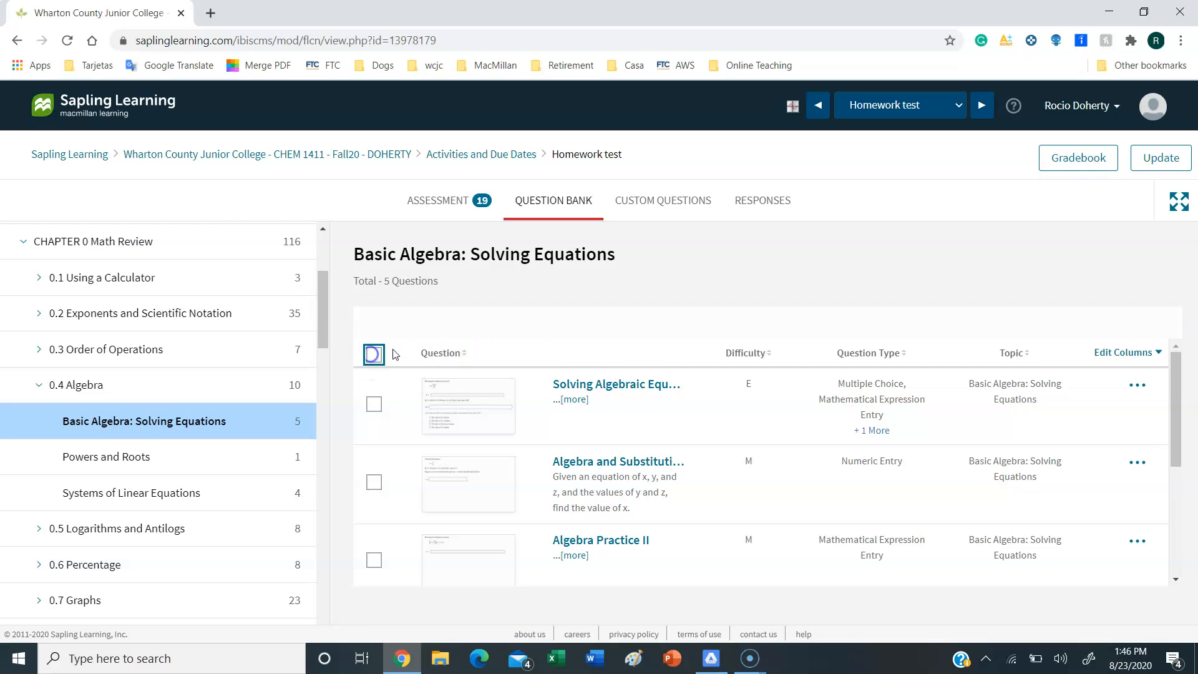
- Preview the Solving Algebraic Equations question and read through its solution
{"action": "left_click", "coordinate": [616, 389]}
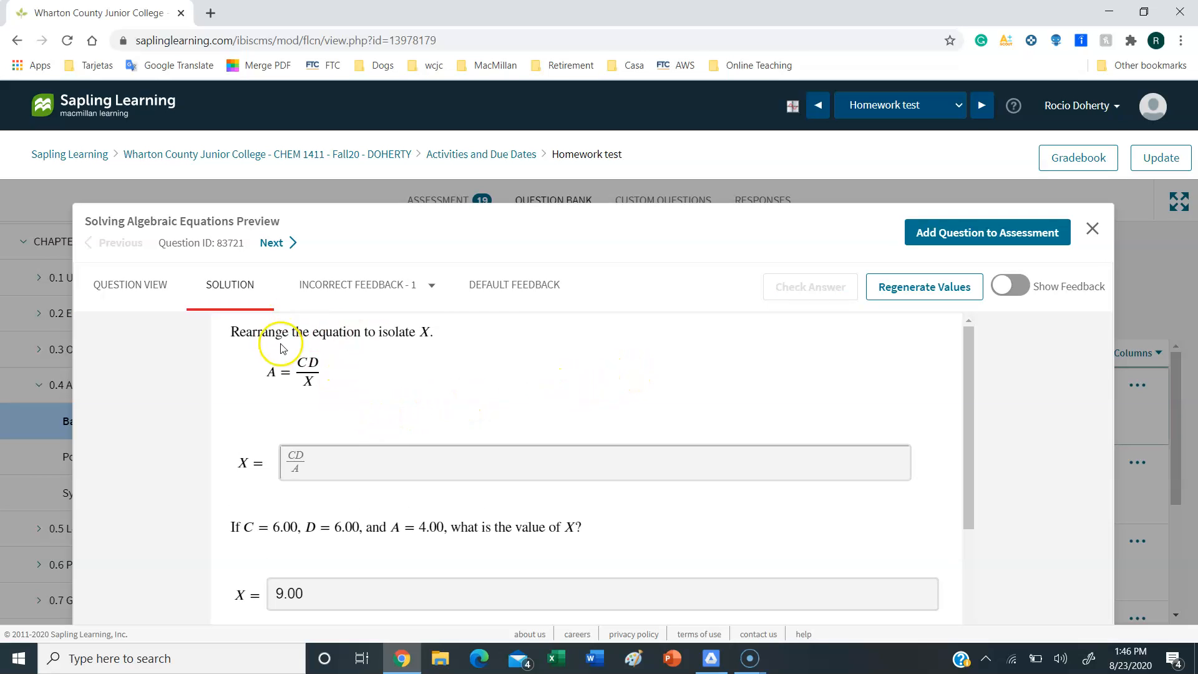
{"action": "scroll", "coordinate": [764, 328], "scroll_direction": "down", "scroll_amount": 2}
{"action": "scroll", "coordinate": [767, 327], "scroll_direction": "up", "scroll_amount": 2}
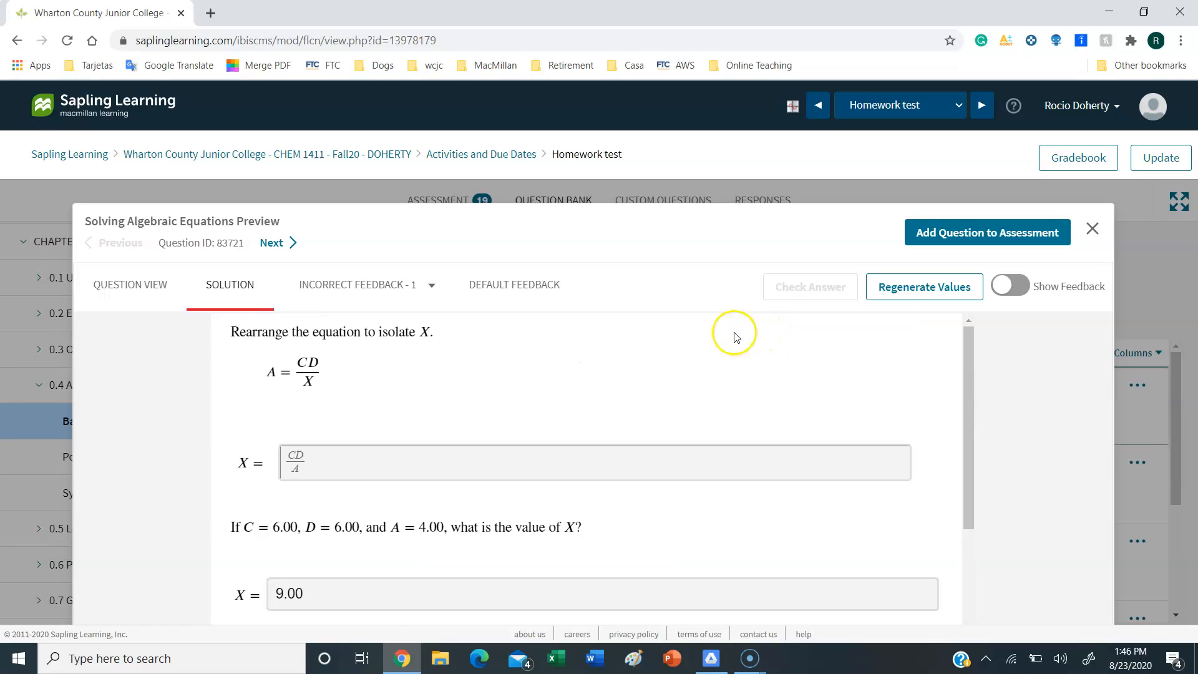
- Add the Solving Algebraic Equations and Solve for X from Slope Intercept Form questions to the assessment, viewing the Algebra Practice II solution in between
{"action": "left_click", "coordinate": [946, 234]}
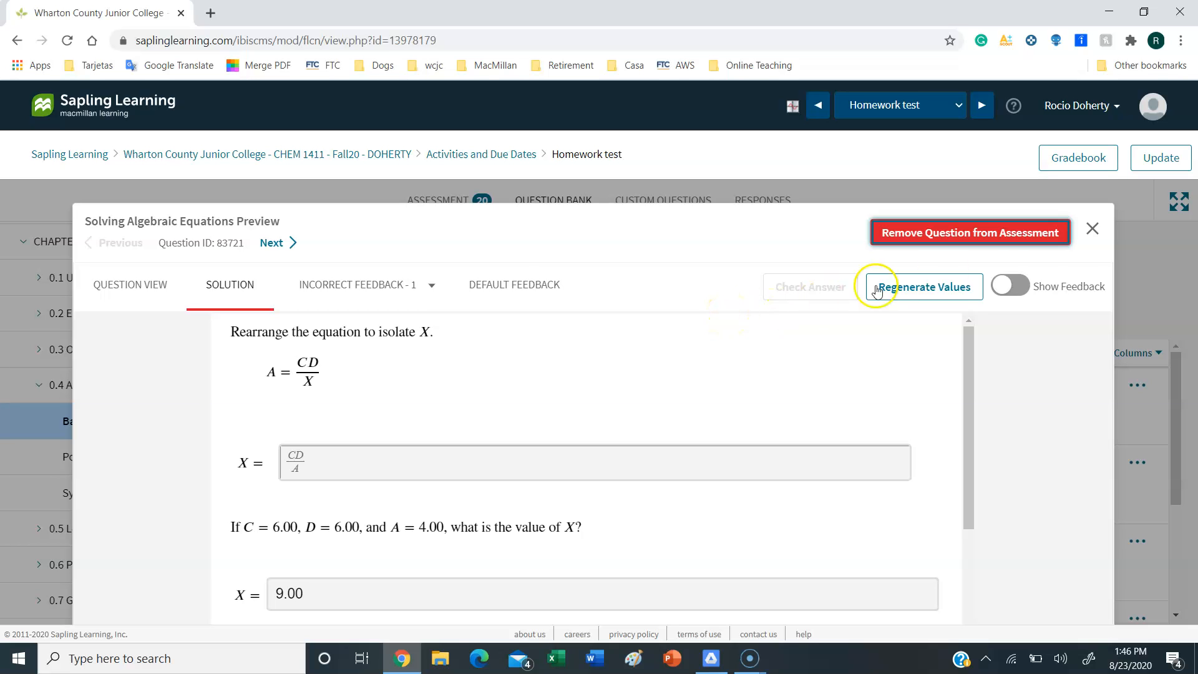
{"action": "left_click", "coordinate": [1092, 228]}
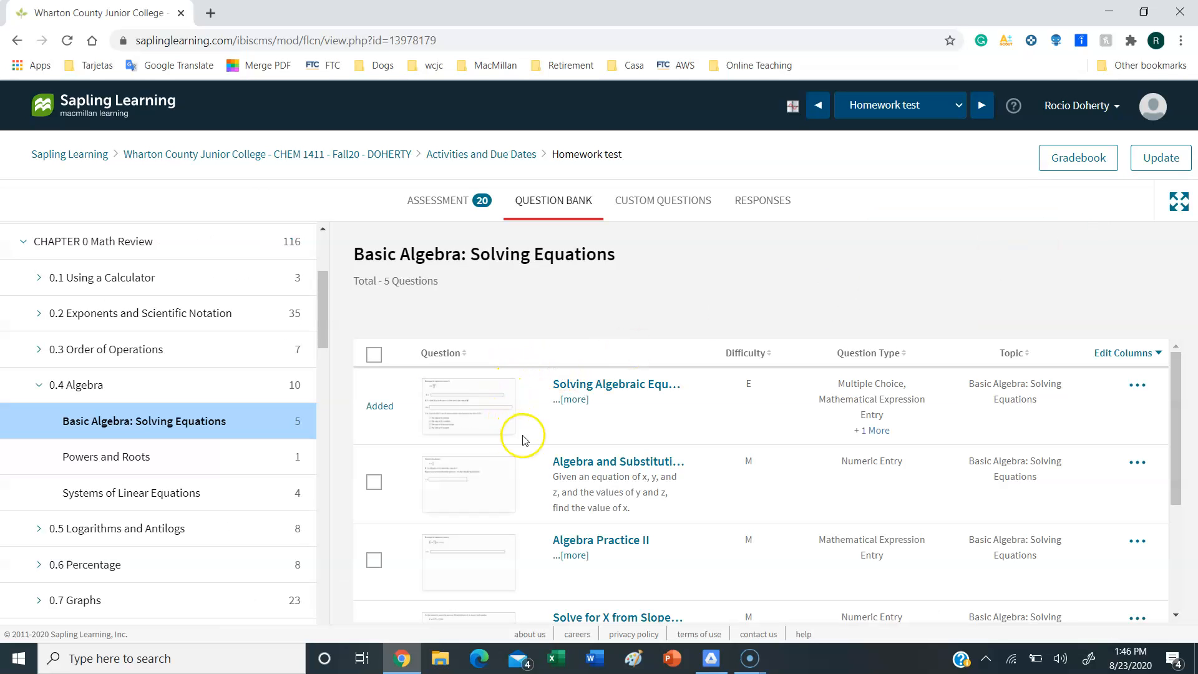
{"action": "left_click", "coordinate": [622, 541]}
{"action": "left_click", "coordinate": [240, 283]}
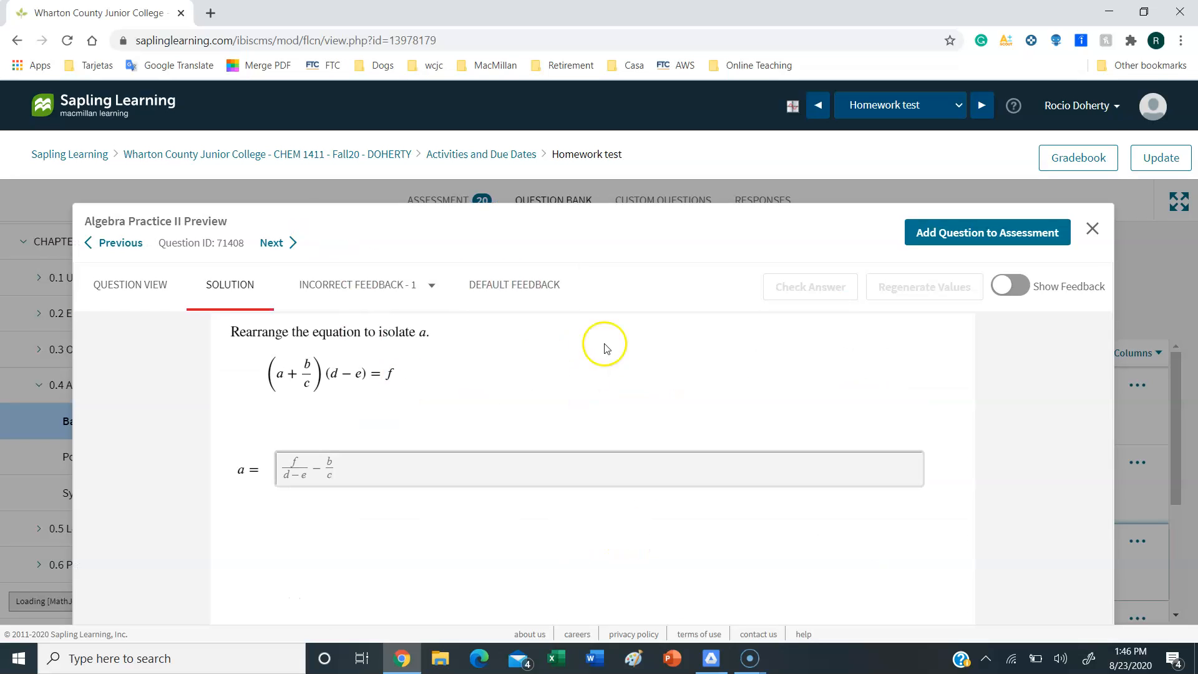
{"action": "left_click", "coordinate": [267, 246]}
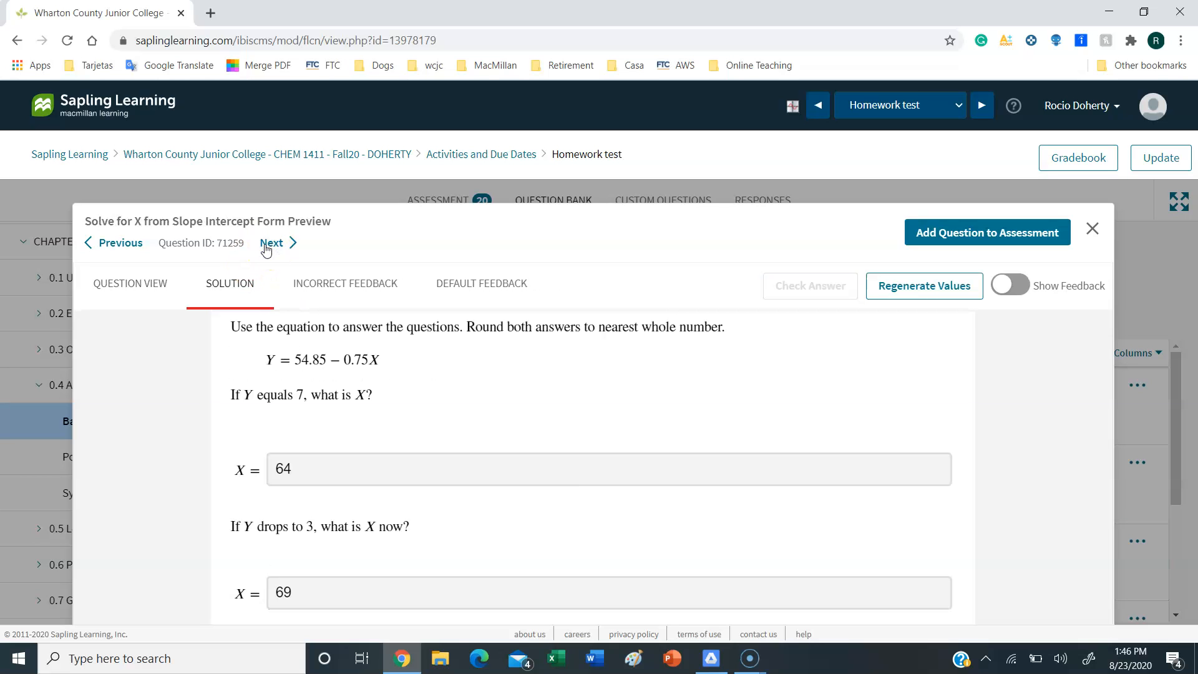
{"action": "left_click", "coordinate": [964, 234]}
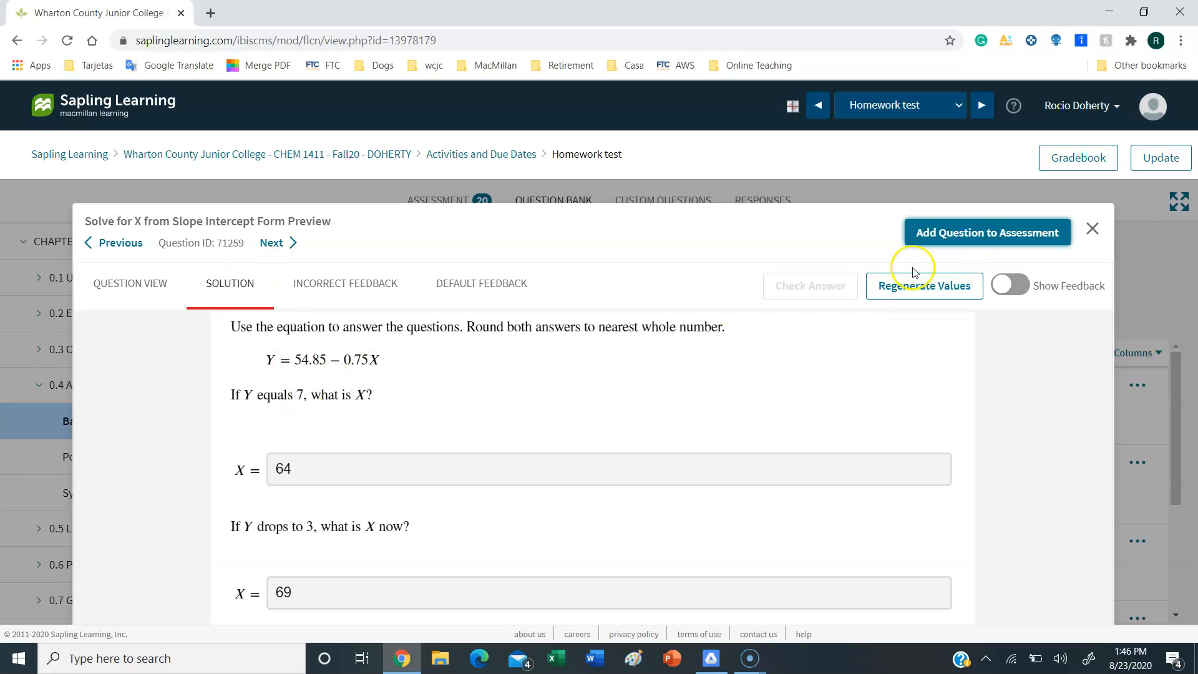
{"action": "left_click", "coordinate": [1091, 229]}
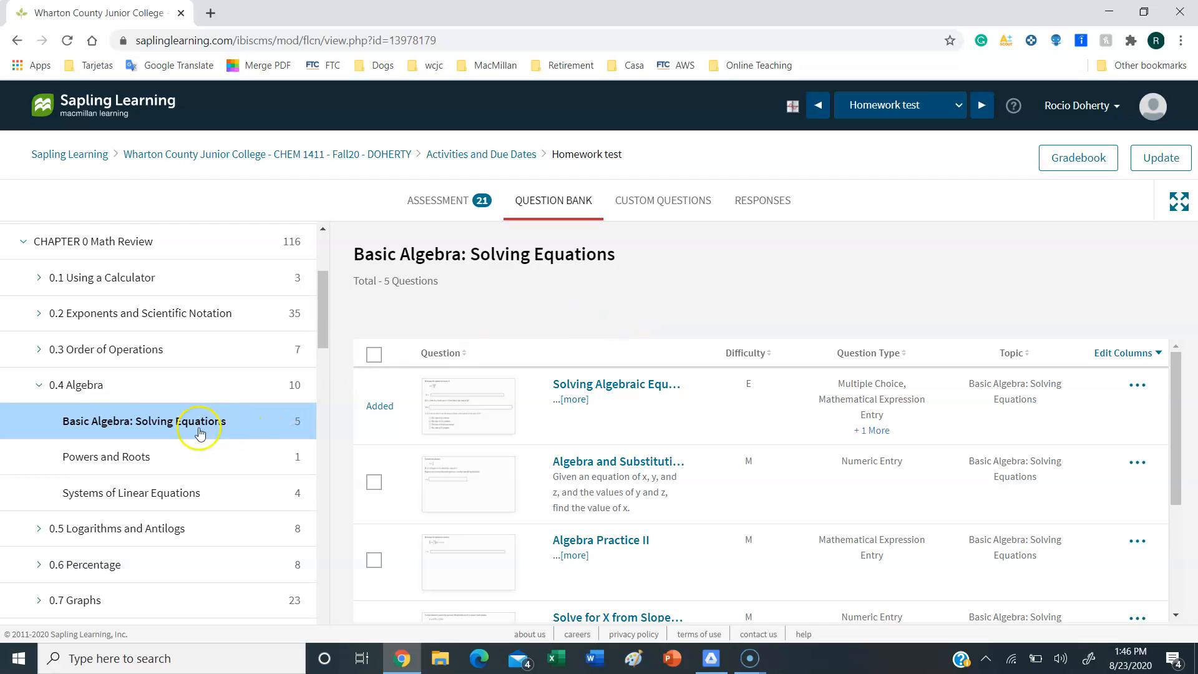
- Reopen Homework test from Activities and Due Dates and look through its question list down to the newly added questions
{"action": "left_click", "coordinate": [472, 155]}
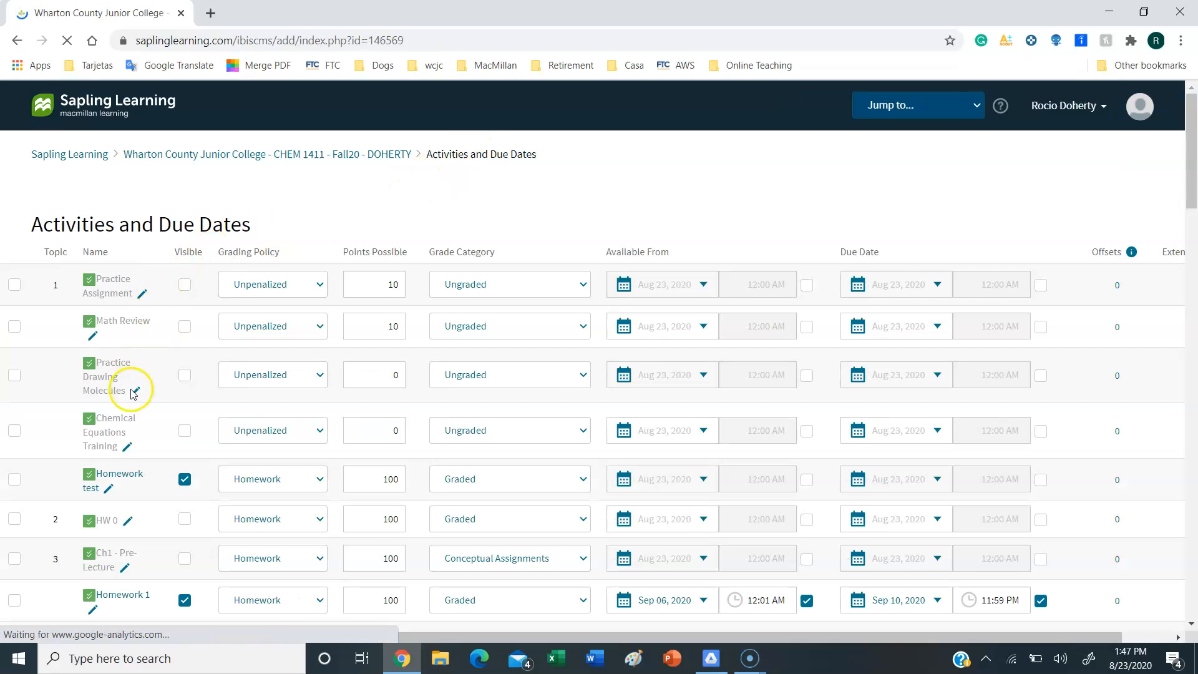
{"action": "scroll", "coordinate": [133, 391], "scroll_direction": "down", "scroll_amount": 2}
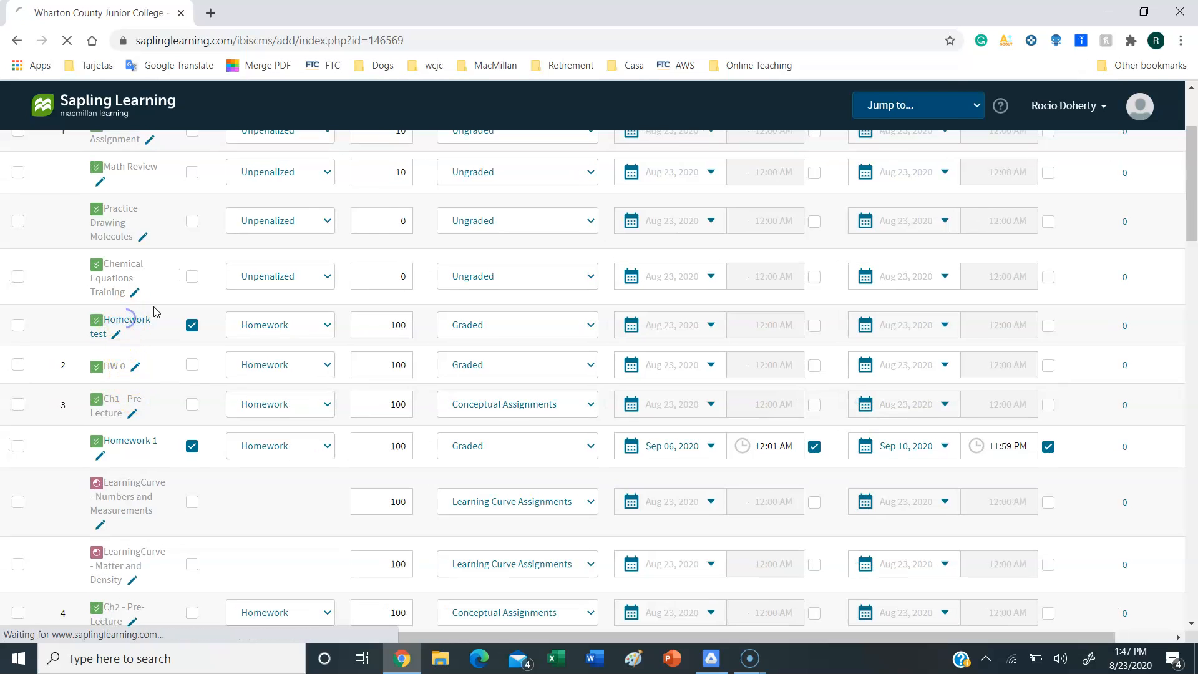
{"action": "left_click", "coordinate": [151, 316]}
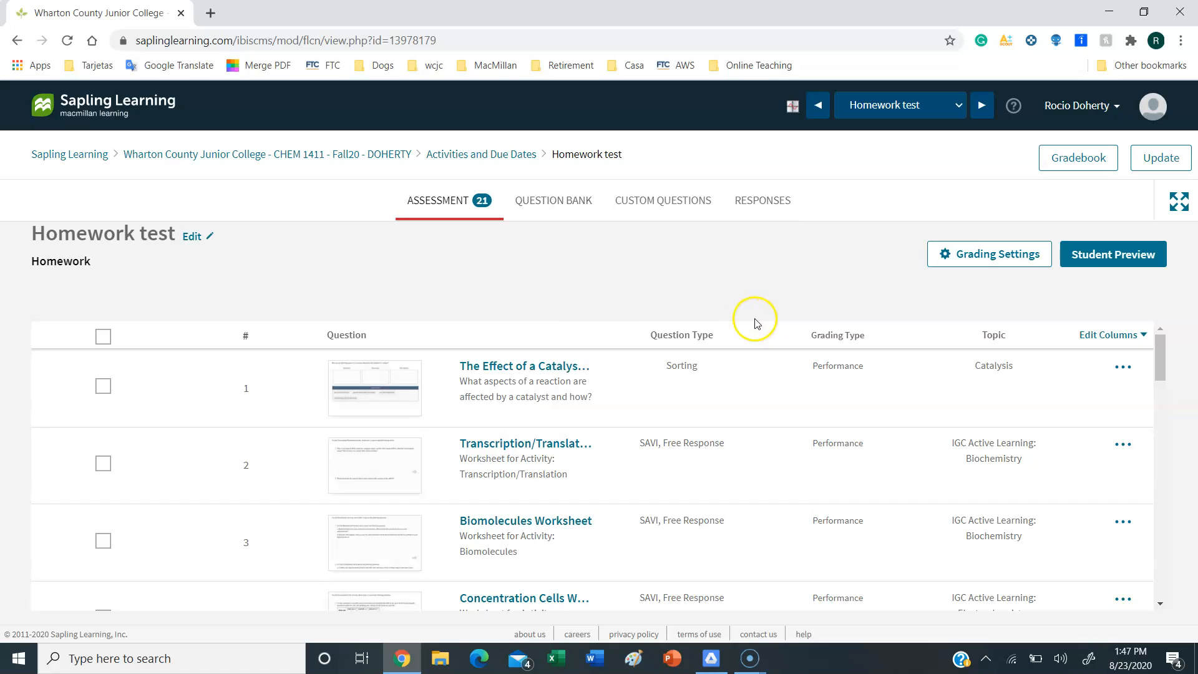
{"action": "scroll", "coordinate": [755, 346], "scroll_direction": "down", "scroll_amount": 15}
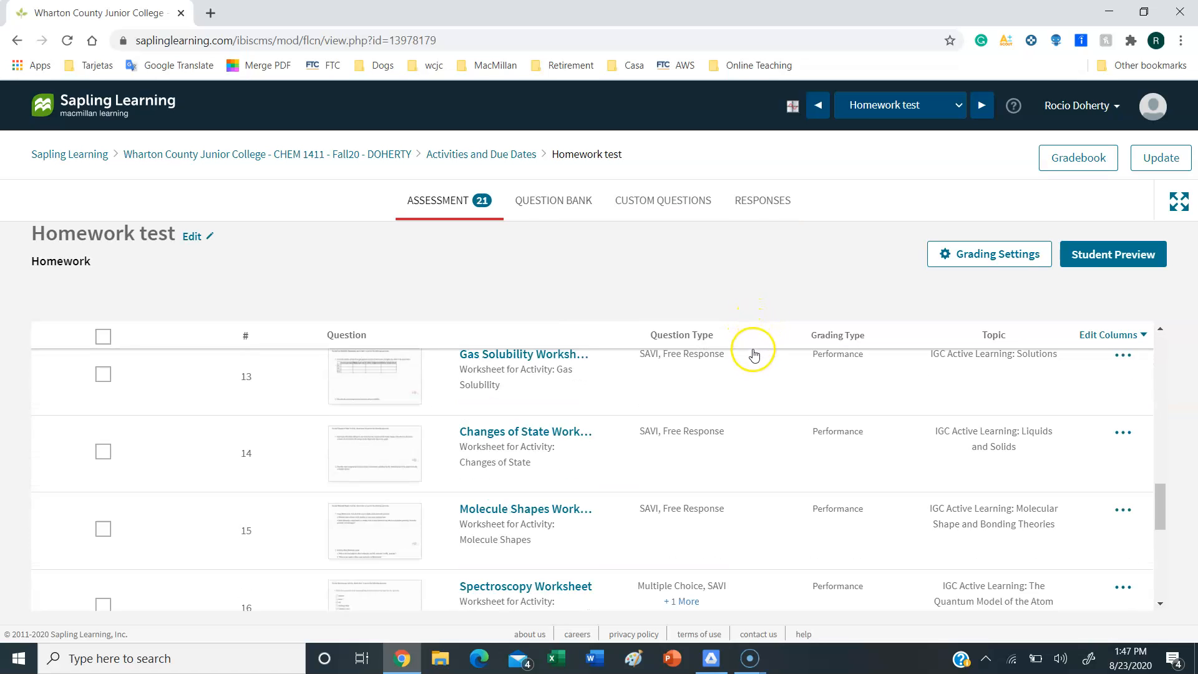
{"action": "scroll", "coordinate": [752, 357], "scroll_direction": "down", "scroll_amount": 3}
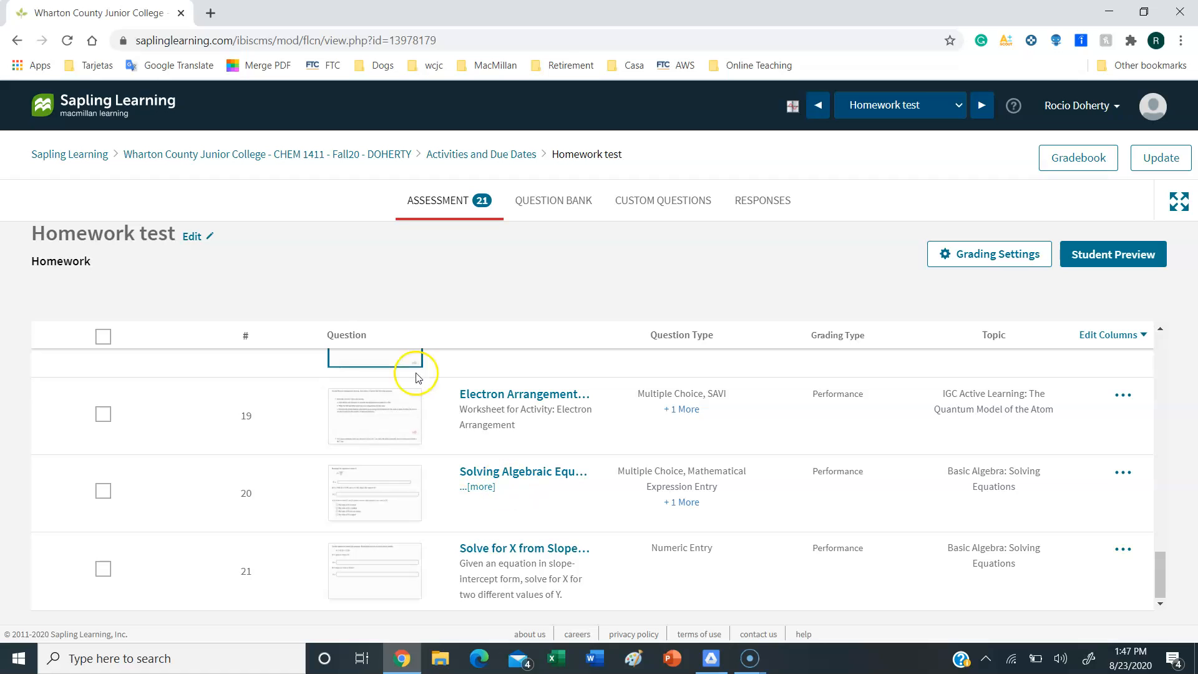
- Select and deselect the Solving Algebraic Equations question, and preview the Electron Arrangement Worksheet question
{"action": "left_click", "coordinate": [103, 493]}
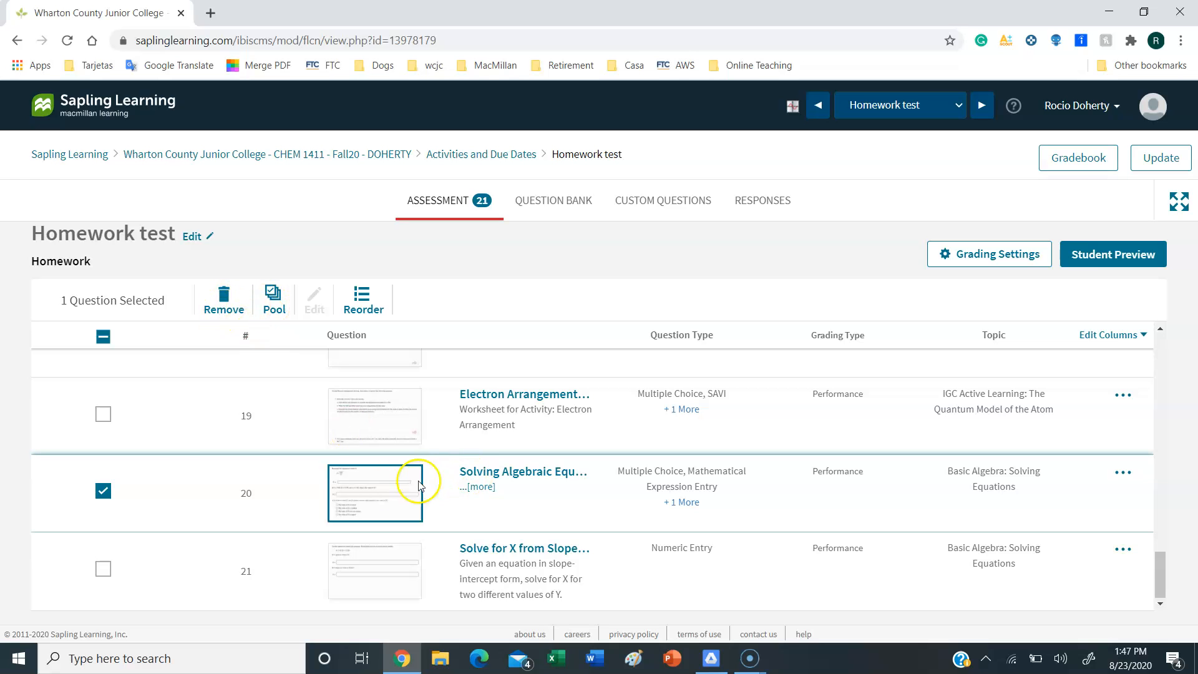
{"action": "left_click", "coordinate": [104, 492]}
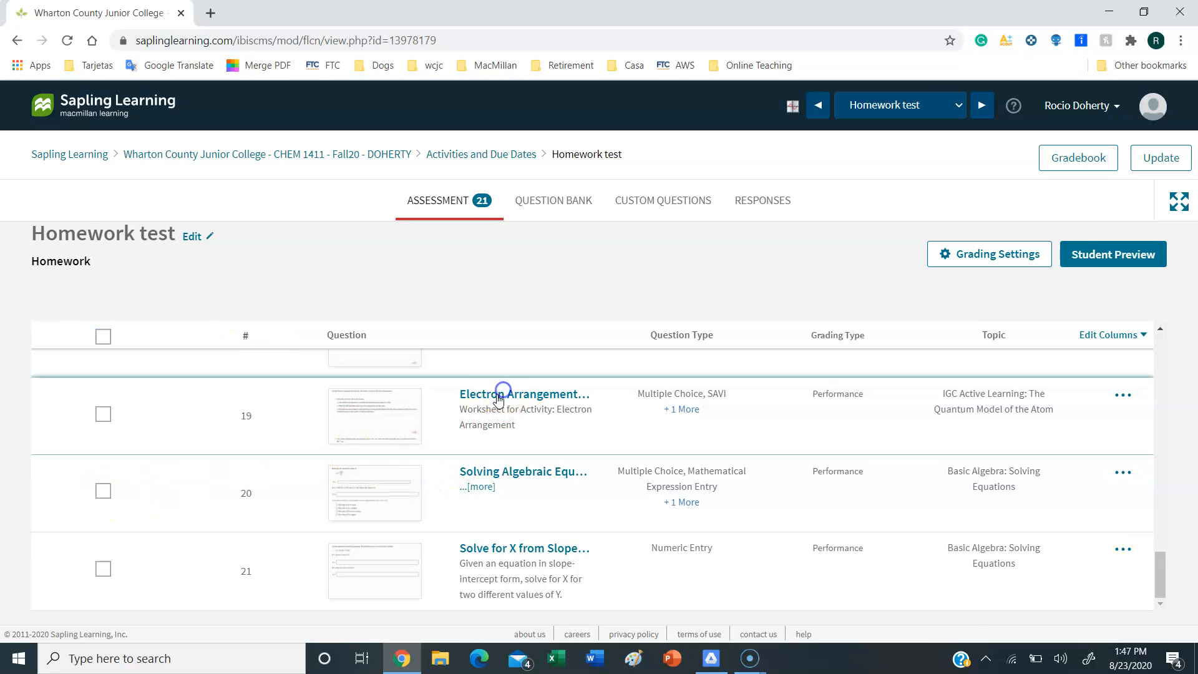
{"action": "left_click", "coordinate": [503, 404]}
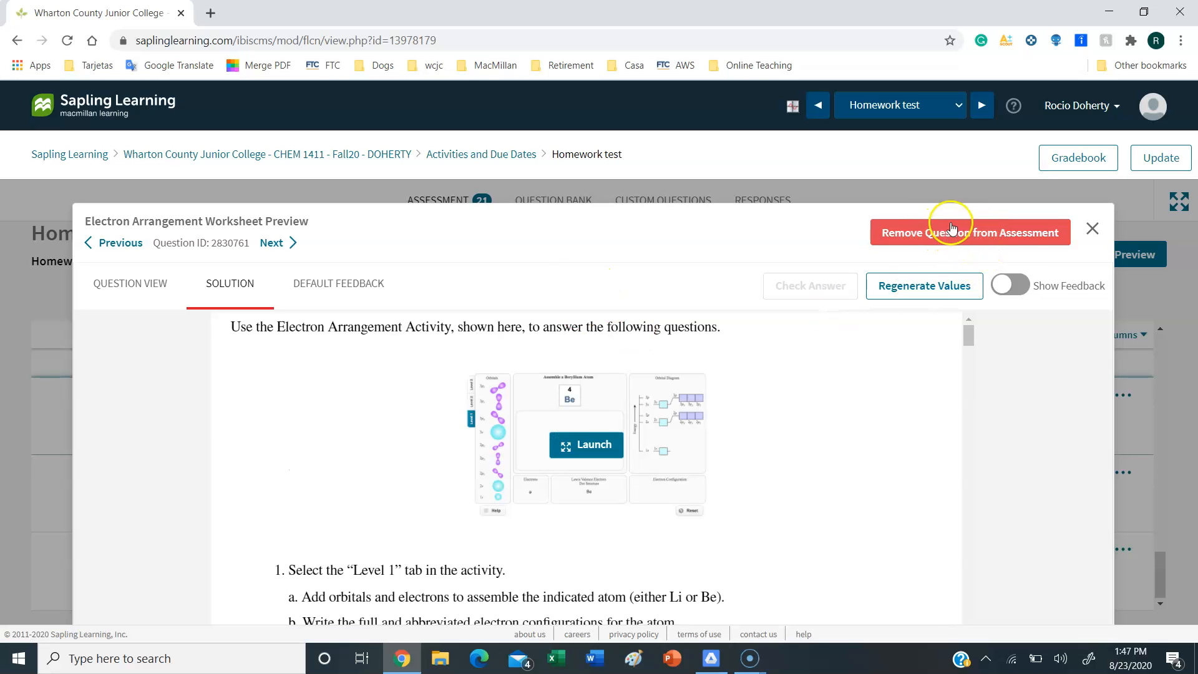
{"action": "left_click", "coordinate": [1092, 229]}
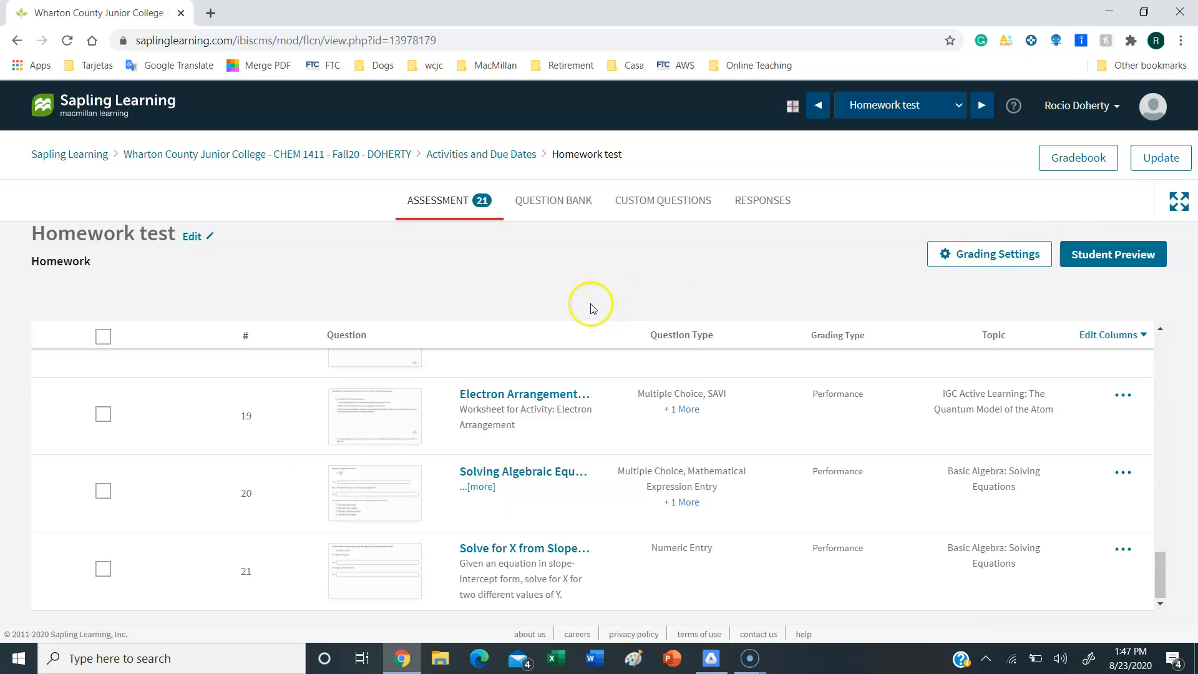
- In Activities and Due Dates, toggle Homework test's visibility off and on, and enable its Available From date of Aug 23, 2020, 12:00 AM
{"action": "left_click", "coordinate": [454, 155]}
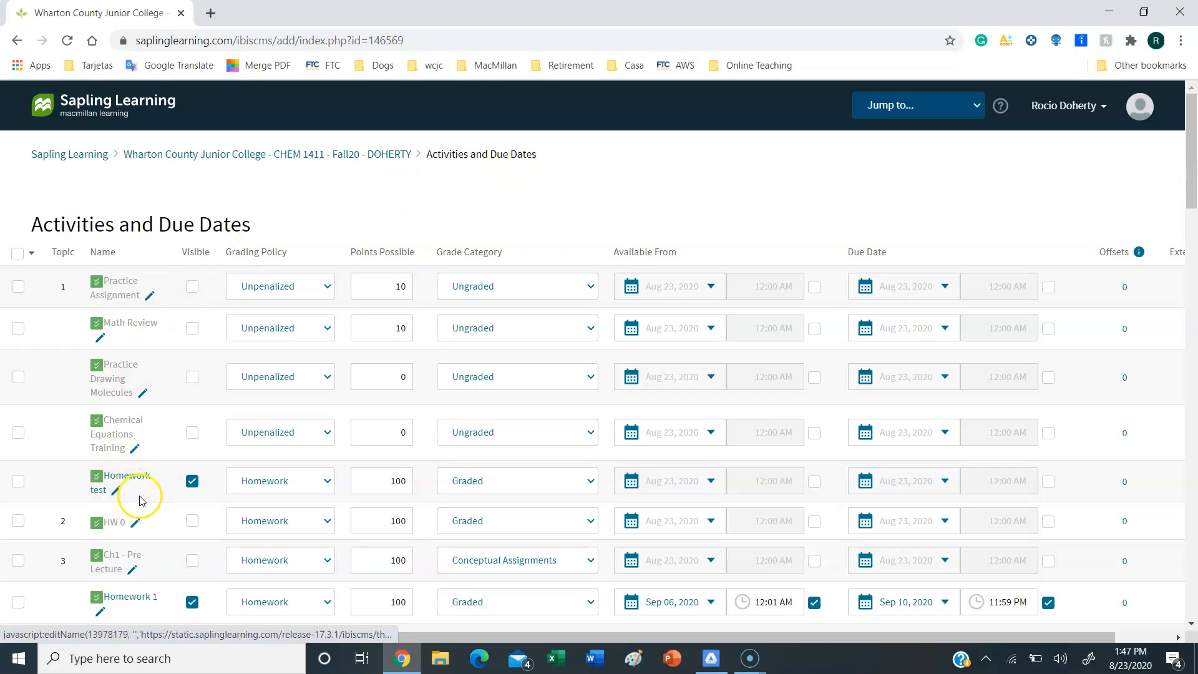
{"action": "left_click", "coordinate": [192, 481]}
{"action": "left_click", "coordinate": [191, 482]}
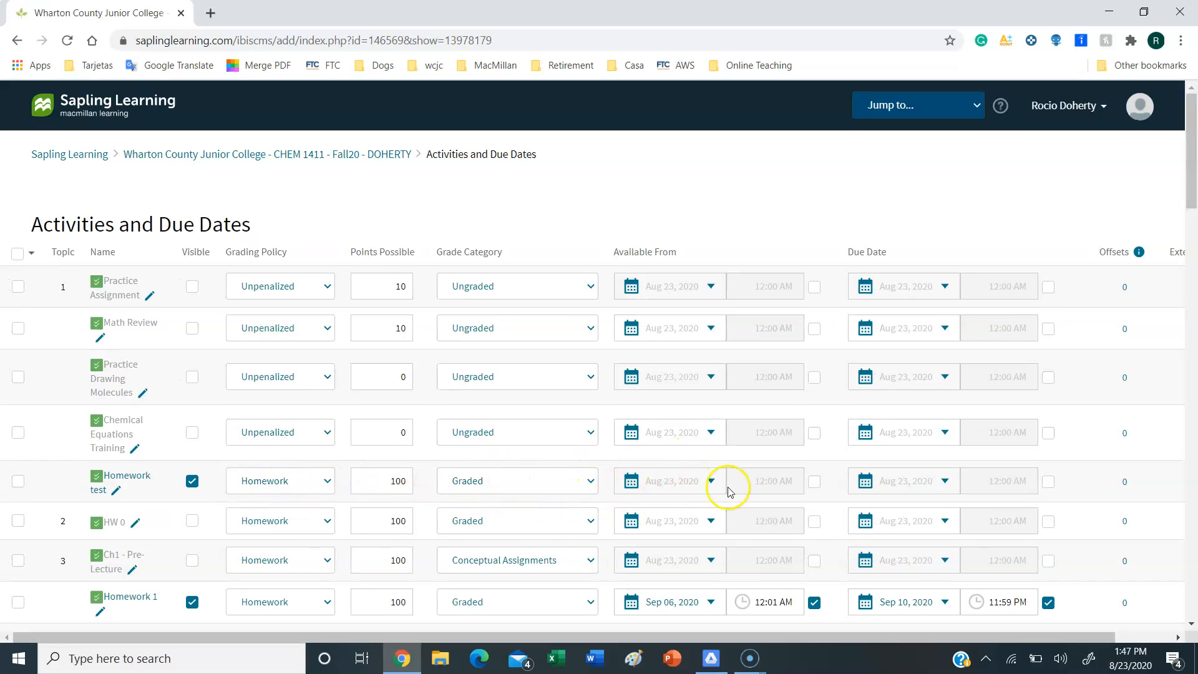
{"action": "left_click", "coordinate": [814, 482]}
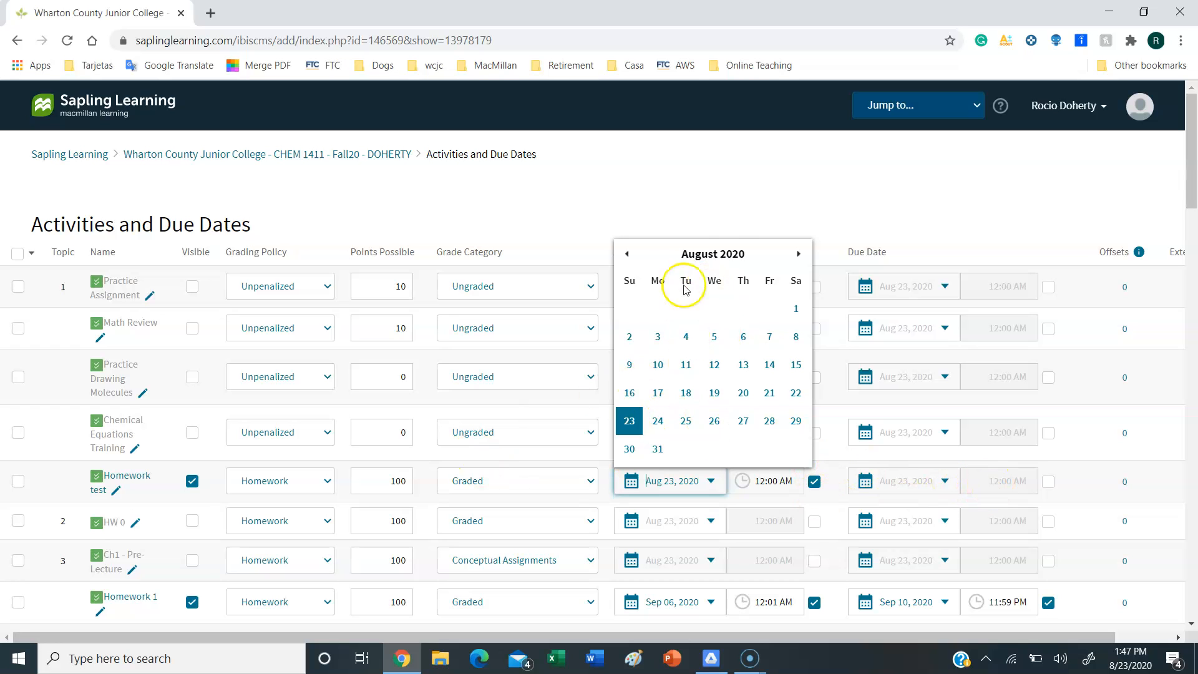
{"action": "left_click", "coordinate": [721, 200]}
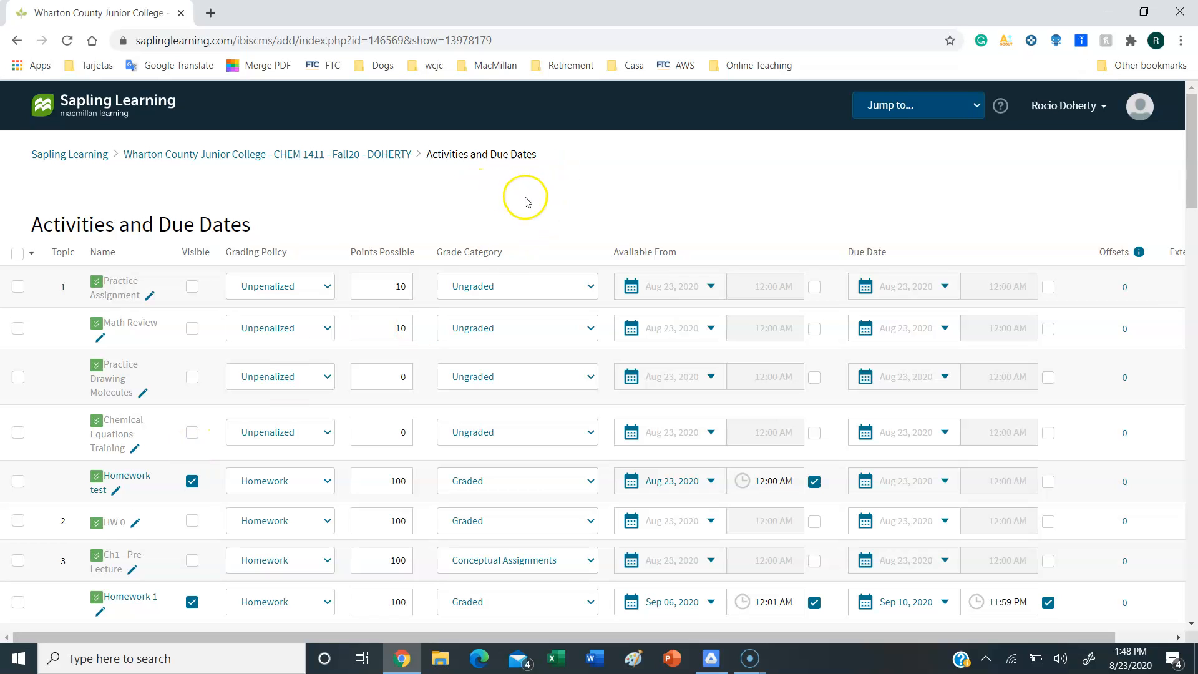
- Open the CHEM 1411 course page and look over the Introduction and chapter sections to see where Homework test is listed
{"action": "left_click", "coordinate": [263, 163]}
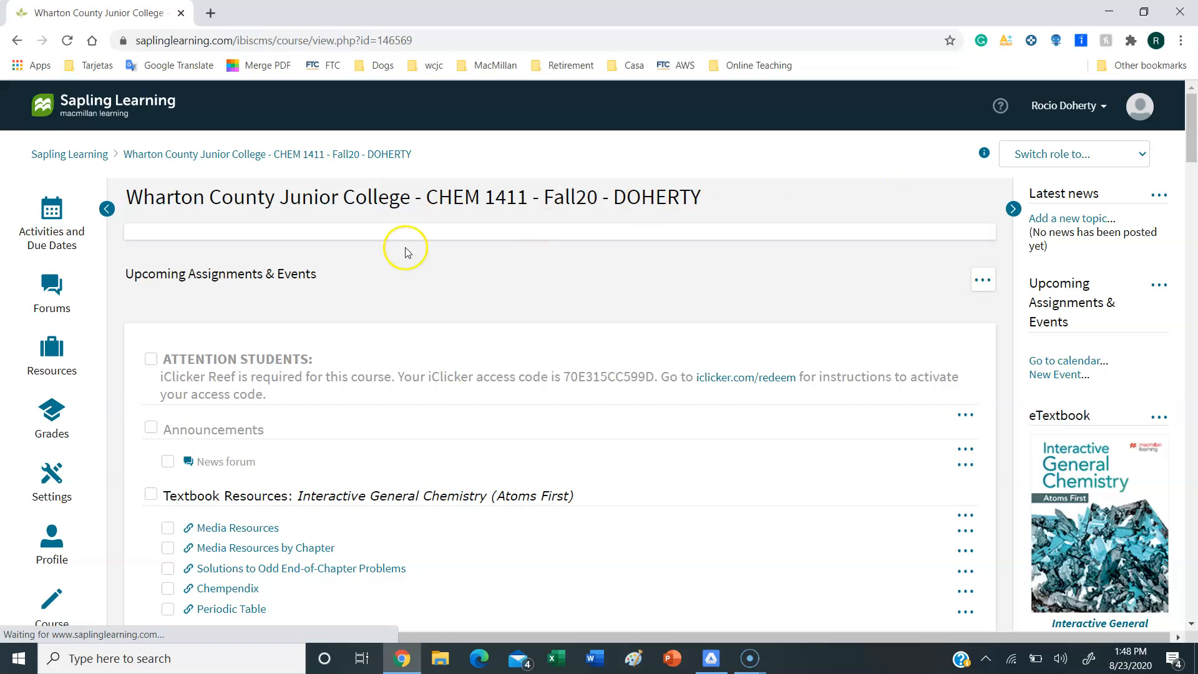
{"action": "scroll", "coordinate": [748, 270], "scroll_direction": "down", "scroll_amount": 15}
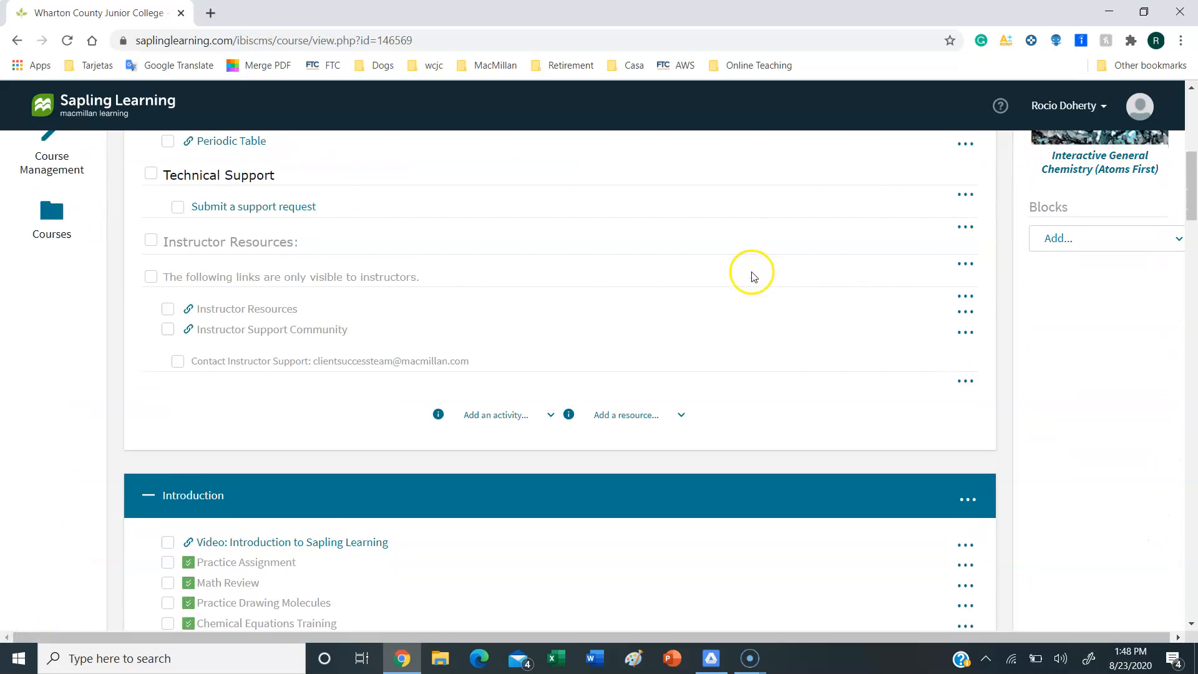
{"action": "scroll", "coordinate": [756, 279], "scroll_direction": "down", "scroll_amount": 4}
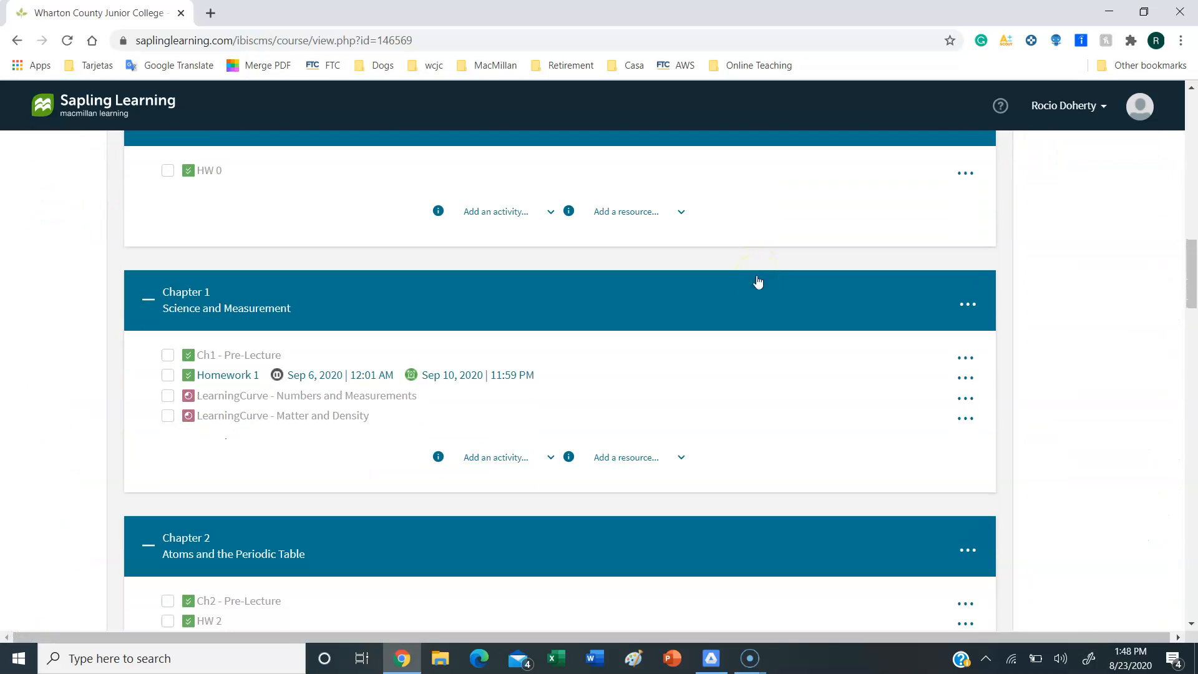
{"action": "scroll", "coordinate": [758, 282], "scroll_direction": "up", "scroll_amount": 6}
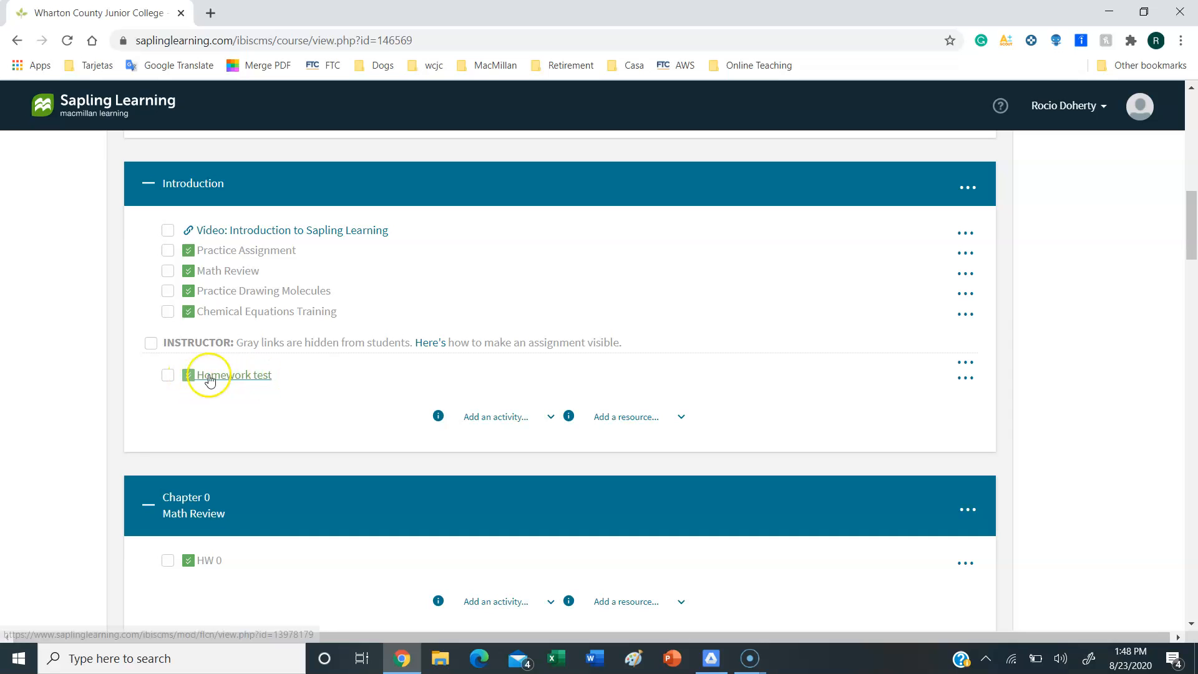
{"action": "scroll", "coordinate": [345, 391], "scroll_direction": "down", "scroll_amount": 1}
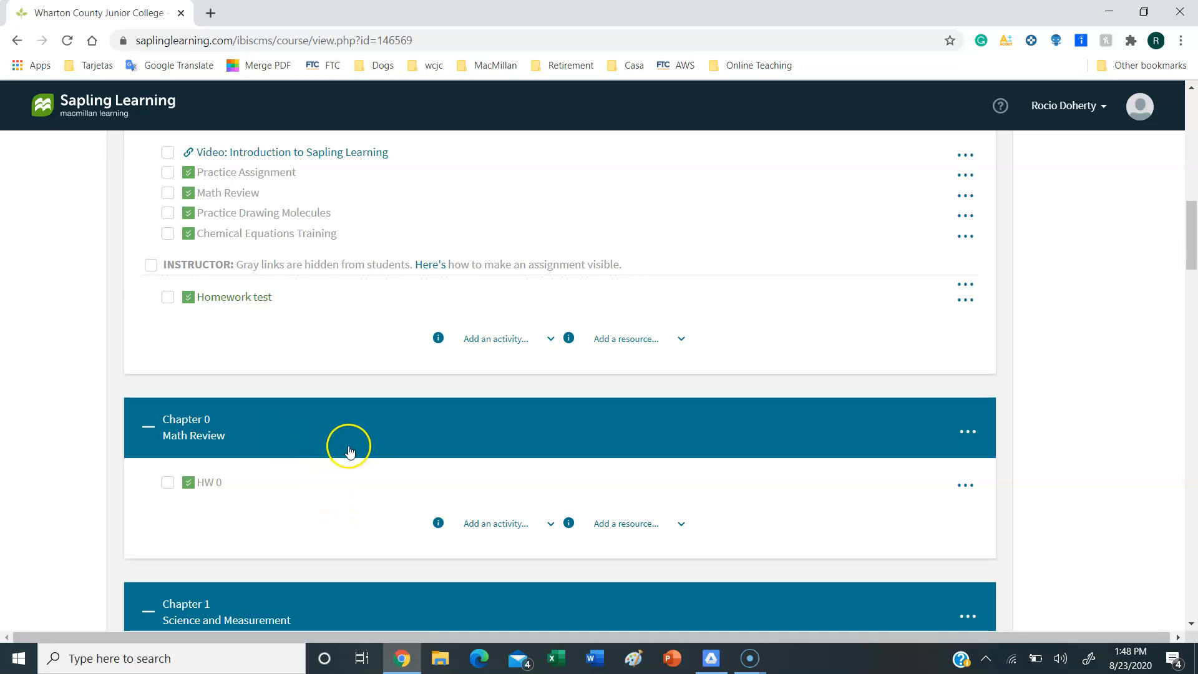
{"action": "scroll", "coordinate": [671, 382], "scroll_direction": "up", "scroll_amount": 15}
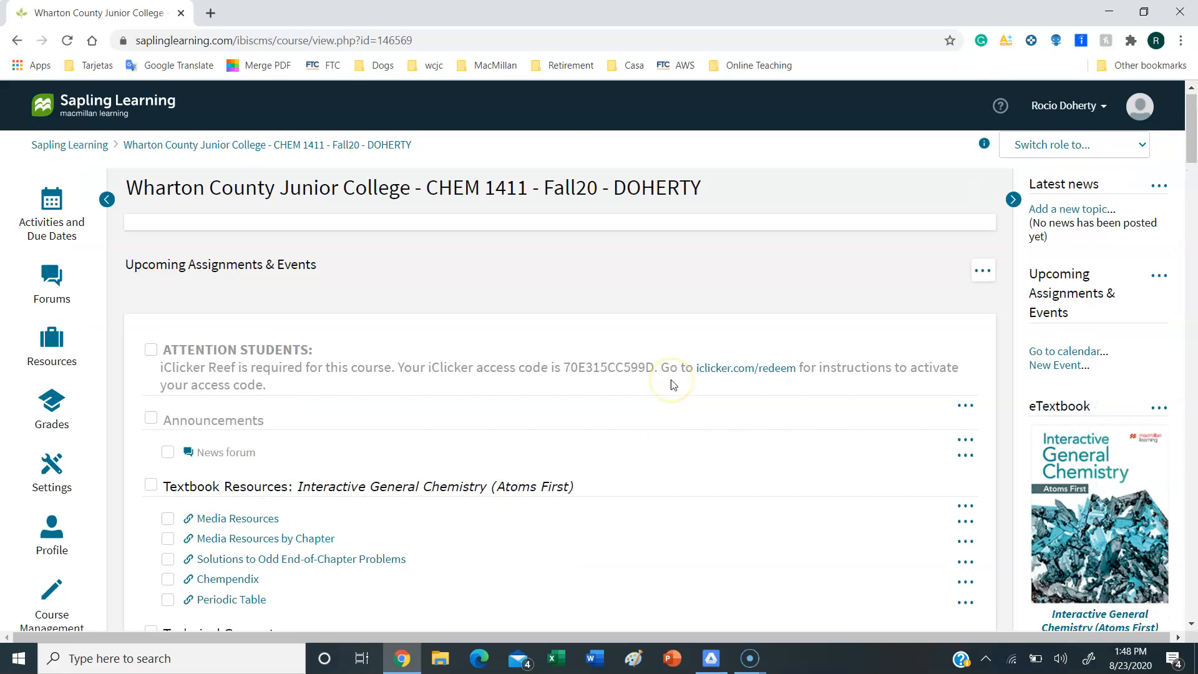
- Add a new Assessment activity to the Chapter 0 Math Review section and name it Math Review
{"action": "scroll", "coordinate": [670, 382], "scroll_direction": "down", "scroll_amount": 15}
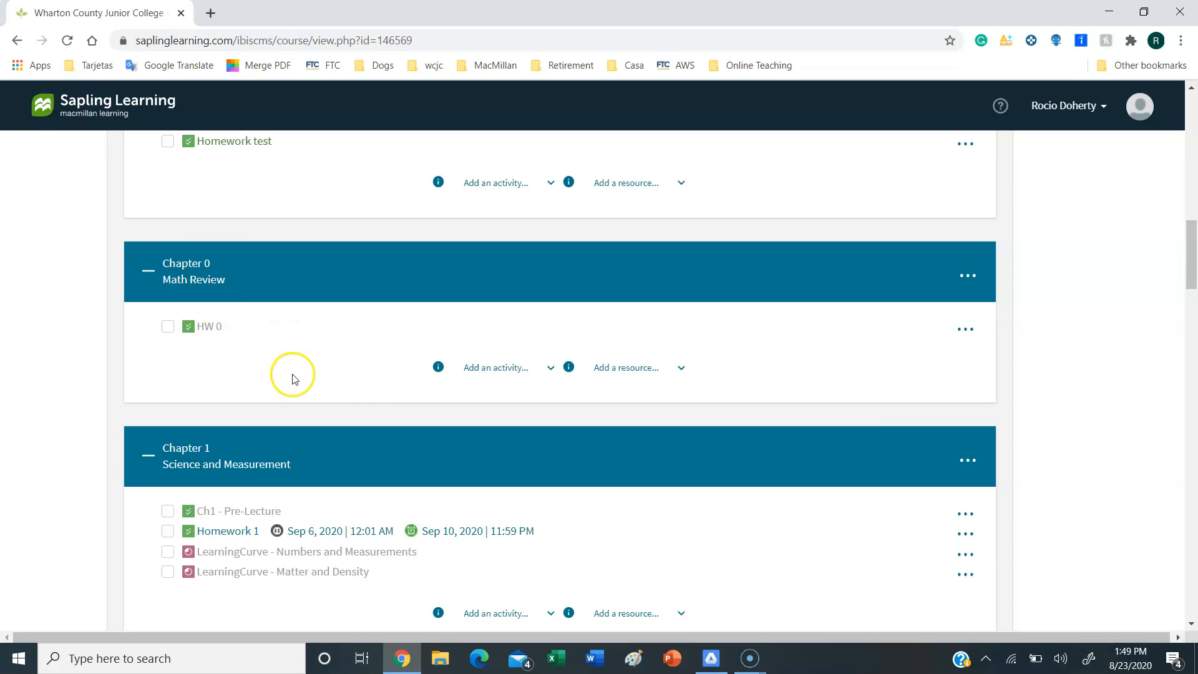
{"action": "left_click", "coordinate": [479, 371]}
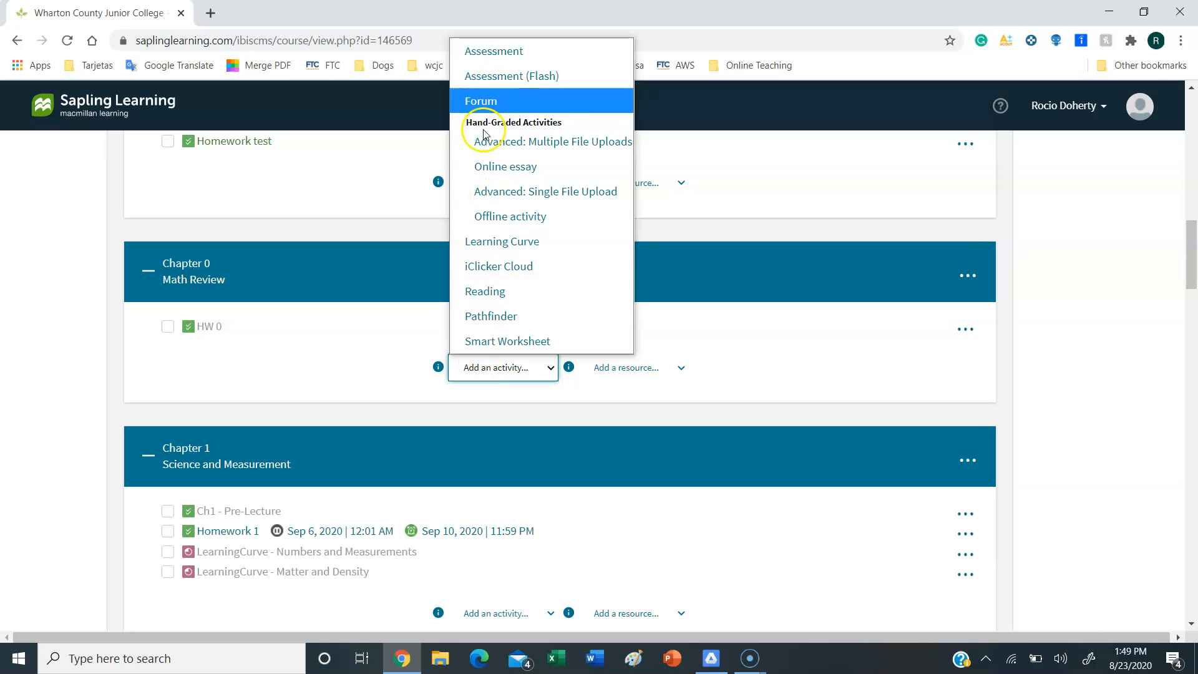
{"action": "left_click", "coordinate": [500, 60]}
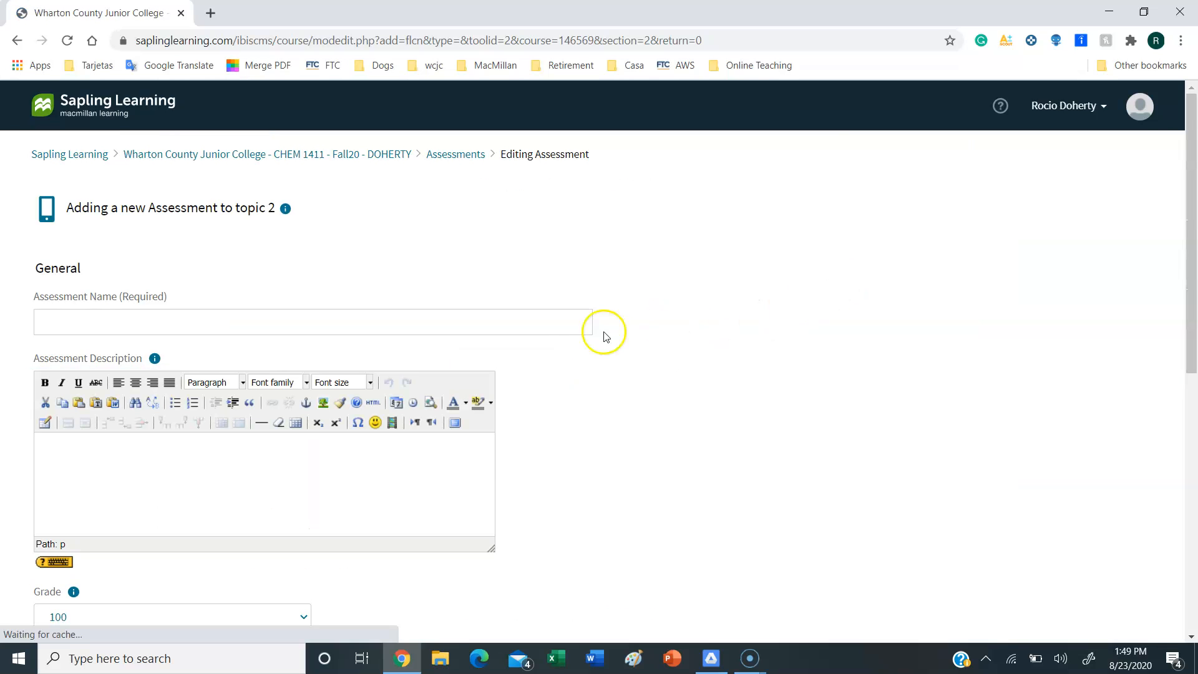
{"action": "left_click", "coordinate": [569, 319]}
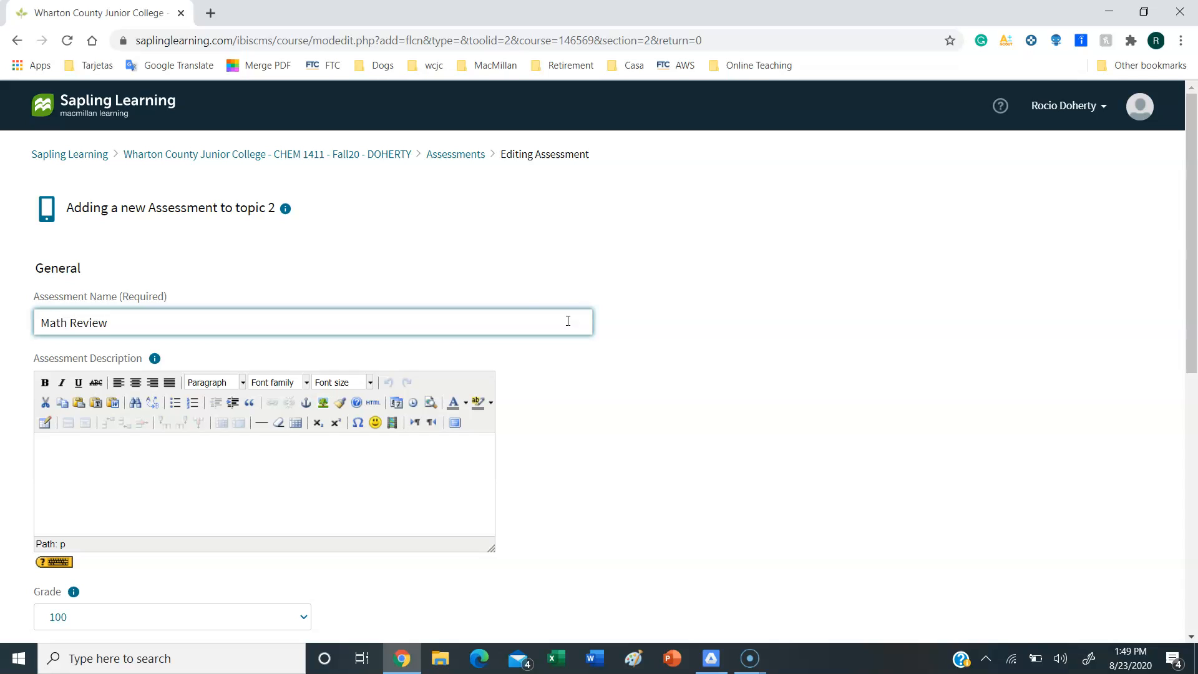
{"action": "left_click", "coordinate": [812, 261]}
{"action": "left_click", "coordinate": [471, 452]}
- Review the new assessment's grade, date and common module settings, and save it to continue to its question page
{"action": "scroll", "coordinate": [768, 371], "scroll_direction": "down", "scroll_amount": 6}
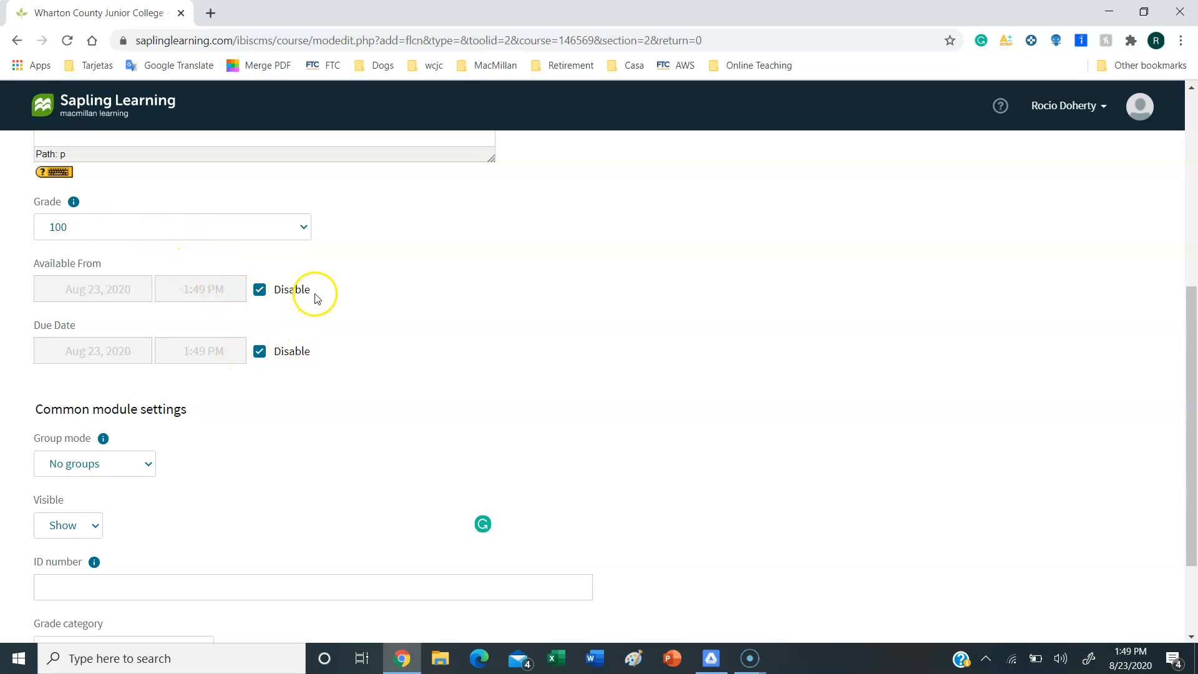
{"action": "scroll", "coordinate": [367, 400], "scroll_direction": "down", "scroll_amount": 1}
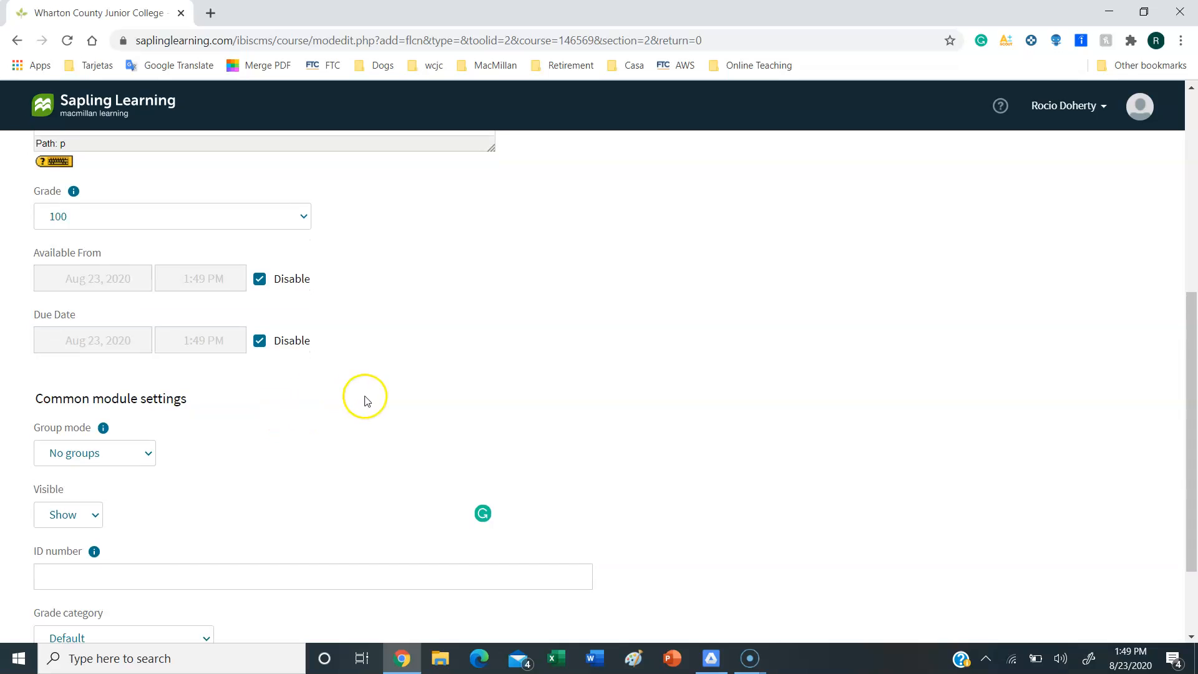
{"action": "scroll", "coordinate": [366, 400], "scroll_direction": "down", "scroll_amount": 2}
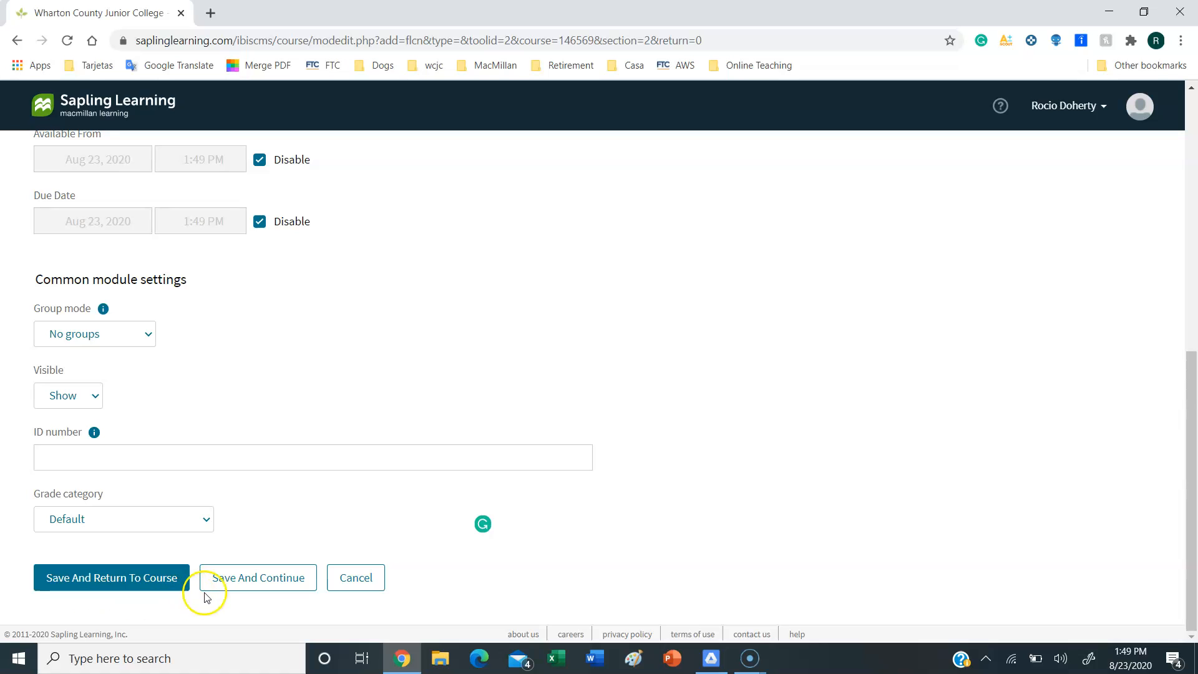
{"action": "left_click", "coordinate": [269, 580]}
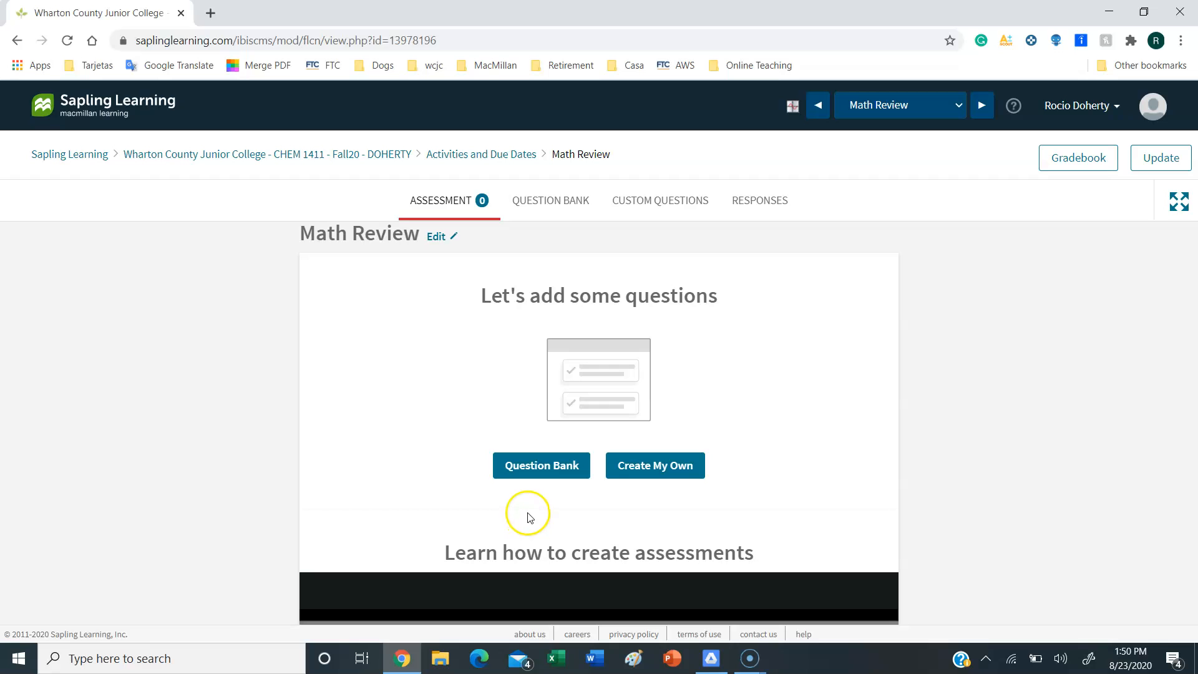
- Open the question bank and expand Interactive General Chemistry (Atoms First) to the CHAPTER 0 Math Review questions
{"action": "left_click", "coordinate": [546, 467]}
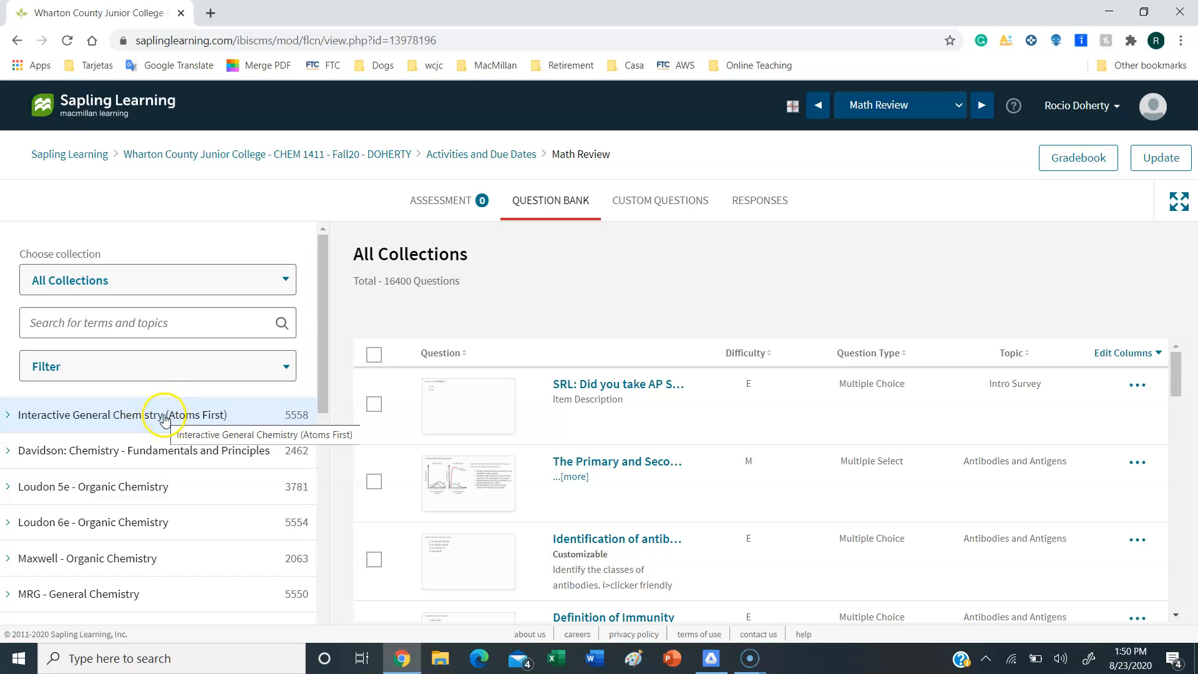
{"action": "left_click", "coordinate": [160, 420]}
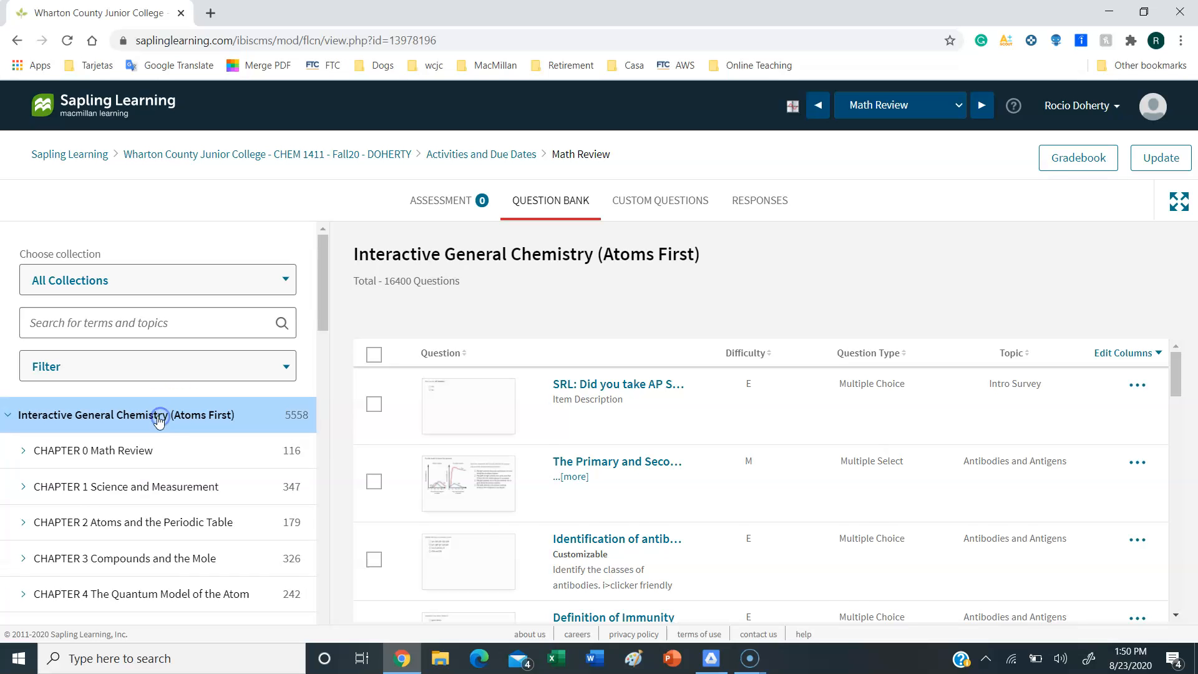
{"action": "left_click", "coordinate": [135, 456]}
{"action": "scroll", "coordinate": [249, 446], "scroll_direction": "down", "scroll_amount": 3}
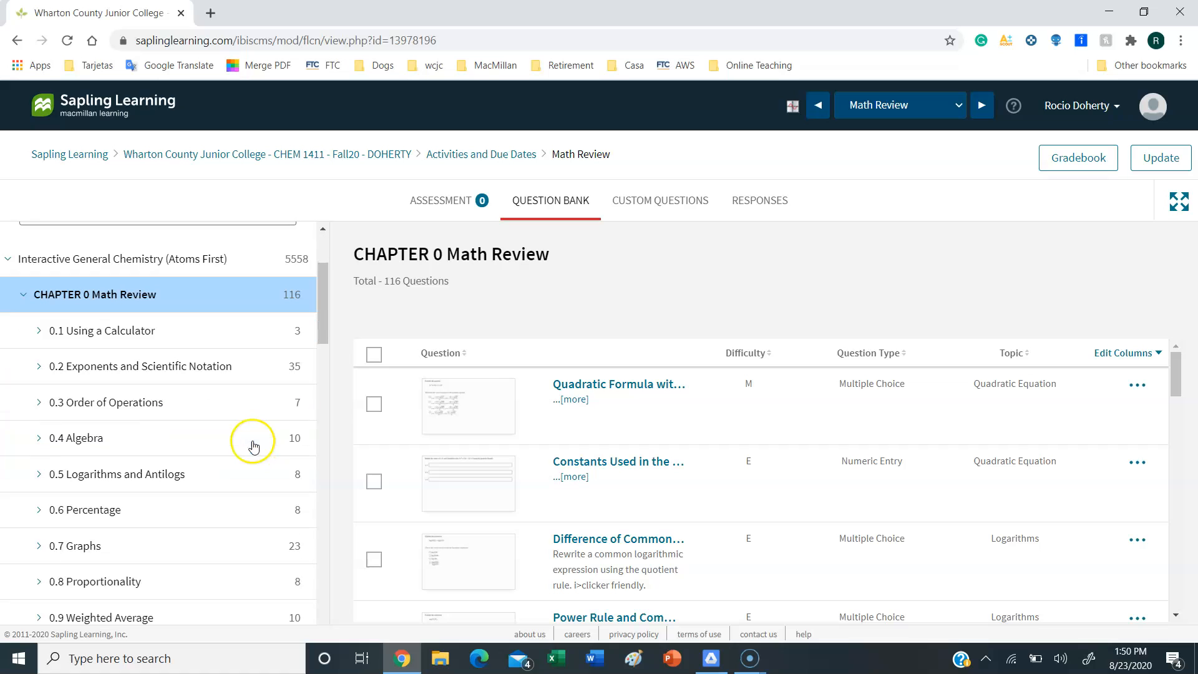
- Select all loaded CHAPTER 0 Math Review questions, load more of them, and look through the question list
{"action": "left_click", "coordinate": [373, 354]}
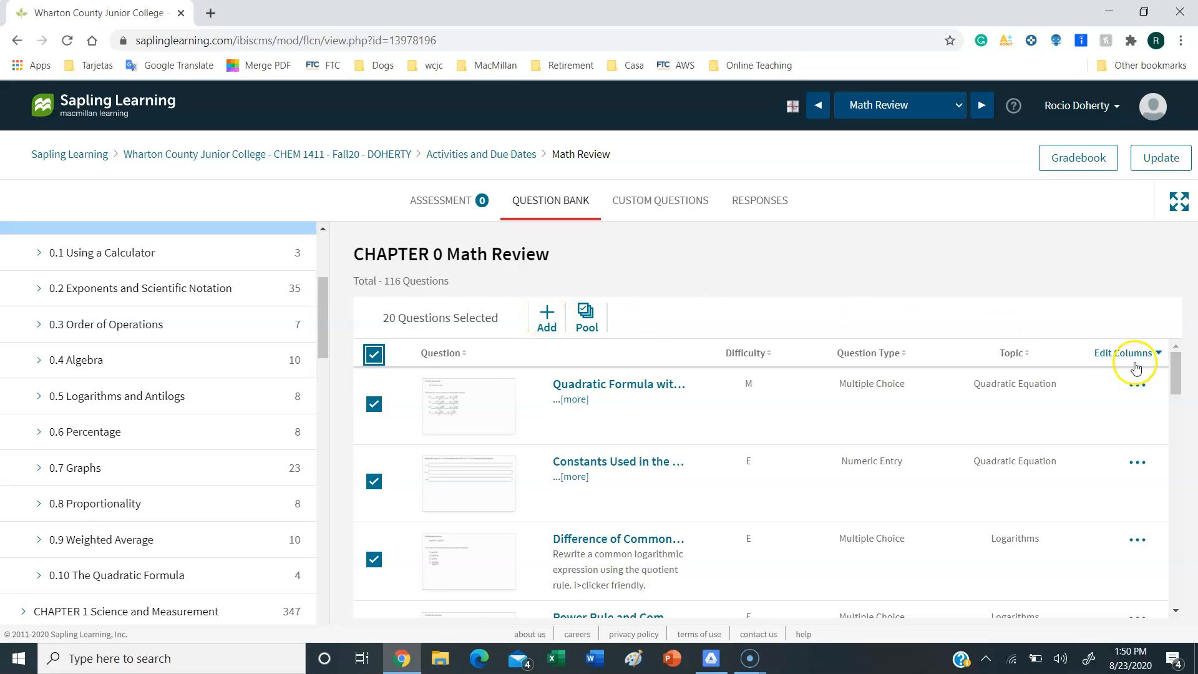
{"action": "scroll", "coordinate": [1016, 460], "scroll_direction": "down", "scroll_amount": 5}
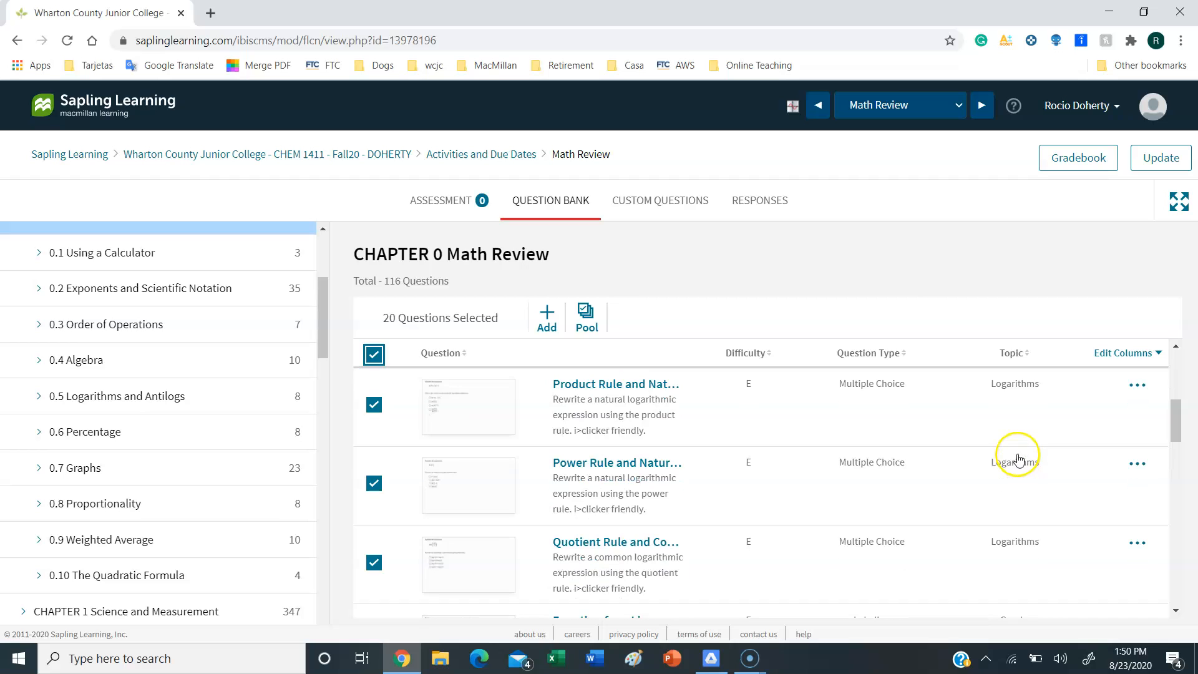
{"action": "scroll", "coordinate": [539, 407], "scroll_direction": "up", "scroll_amount": 4}
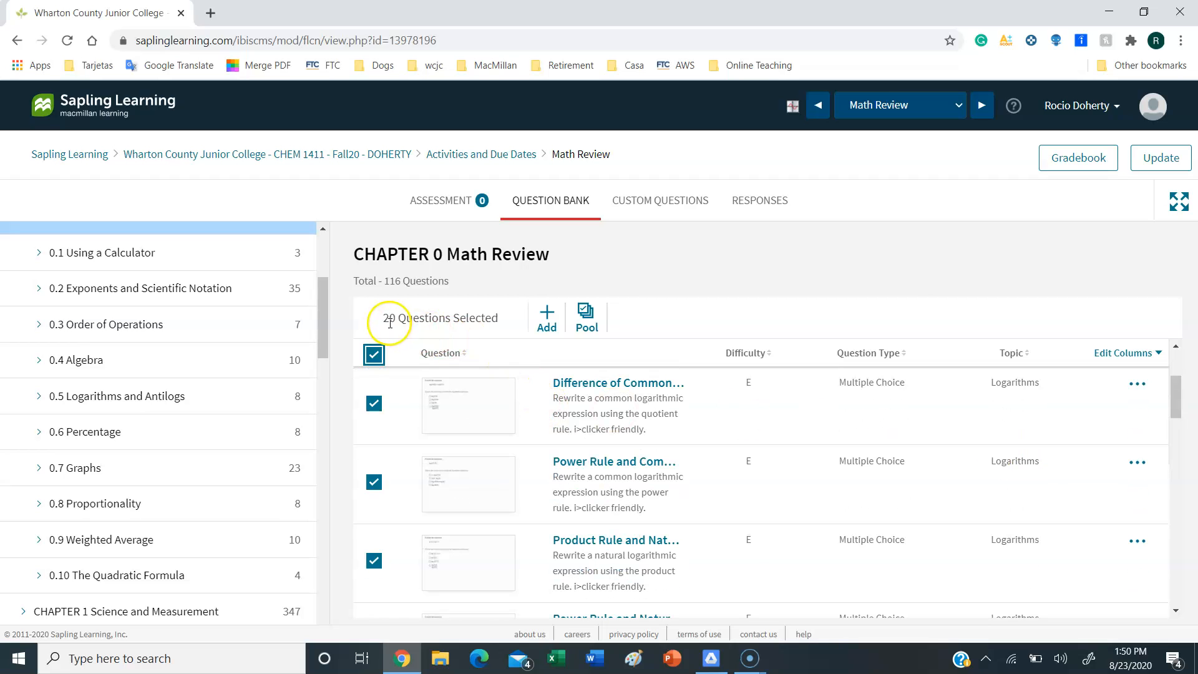
{"action": "scroll", "coordinate": [249, 339], "scroll_direction": "up", "scroll_amount": 4}
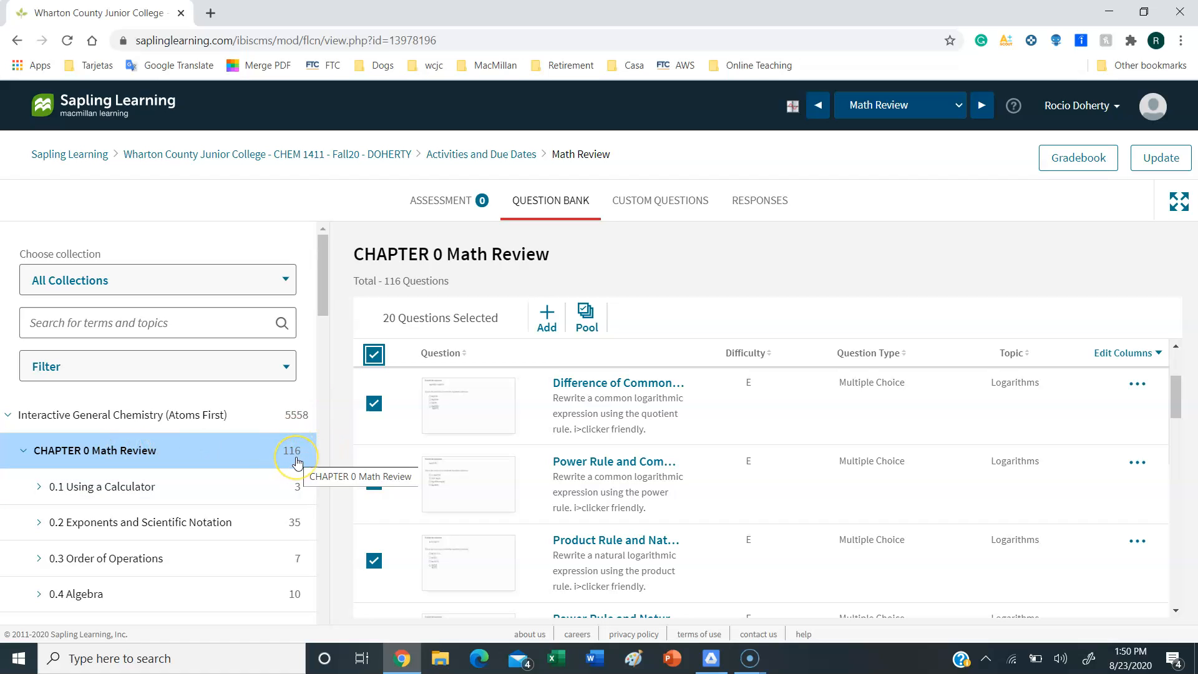
{"action": "scroll", "coordinate": [689, 454], "scroll_direction": "down", "scroll_amount": 15}
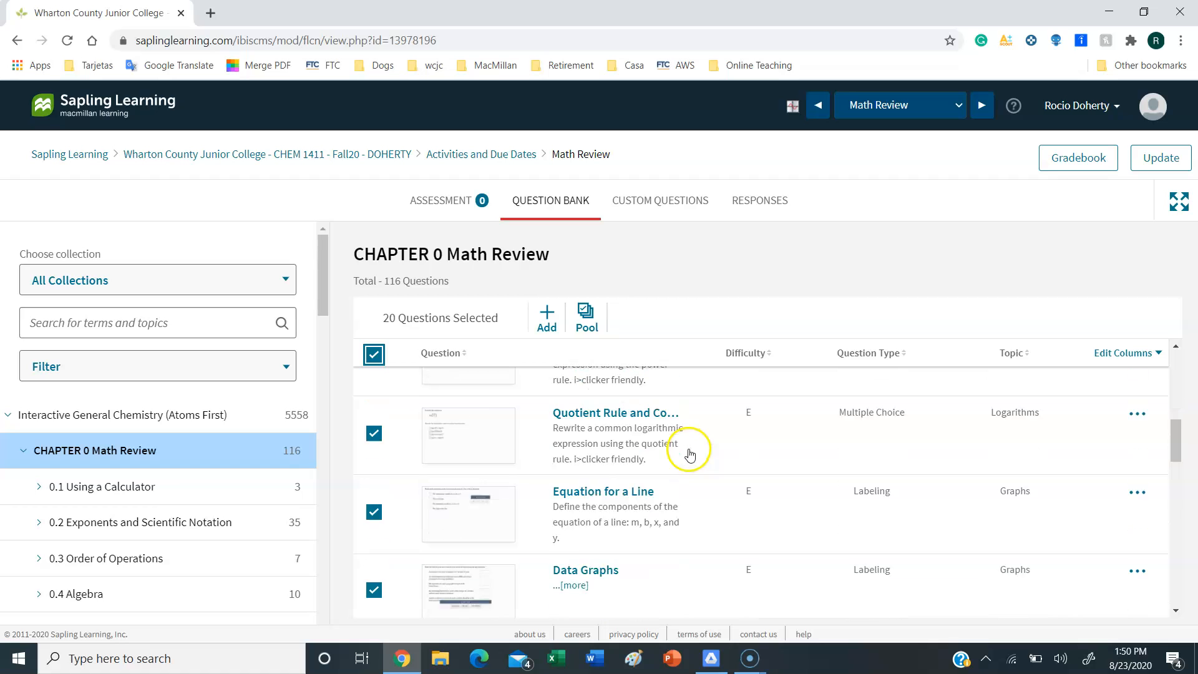
{"action": "scroll", "coordinate": [691, 455], "scroll_direction": "down", "scroll_amount": 3}
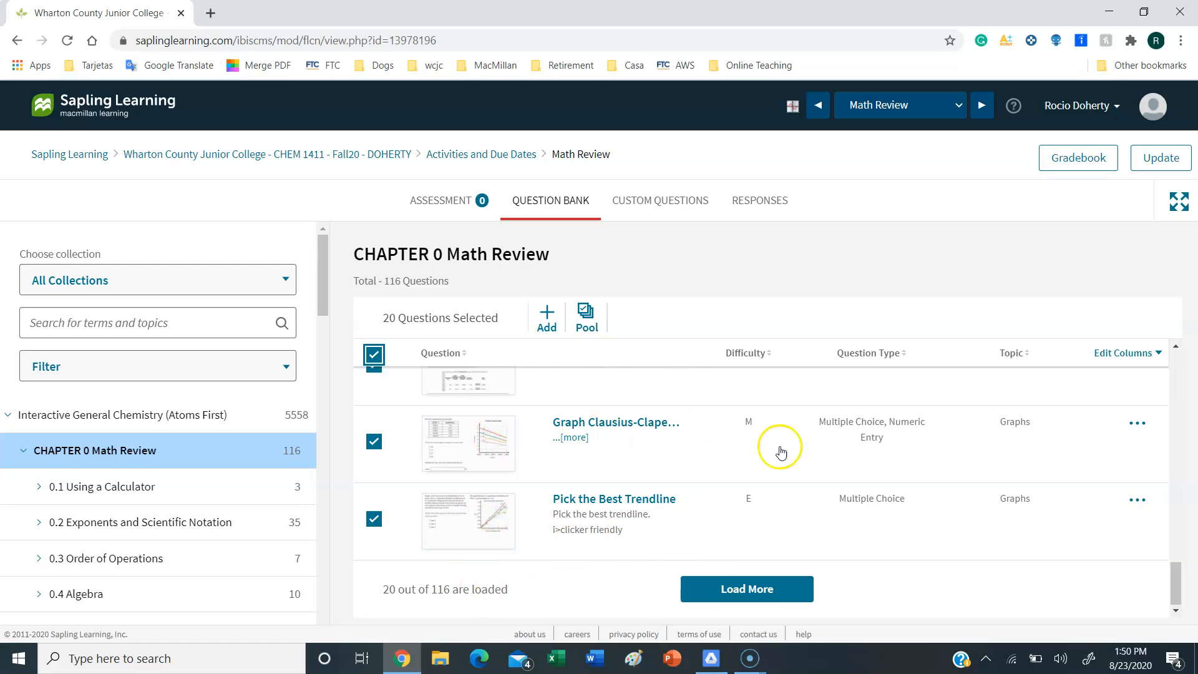
{"action": "left_click", "coordinate": [746, 588]}
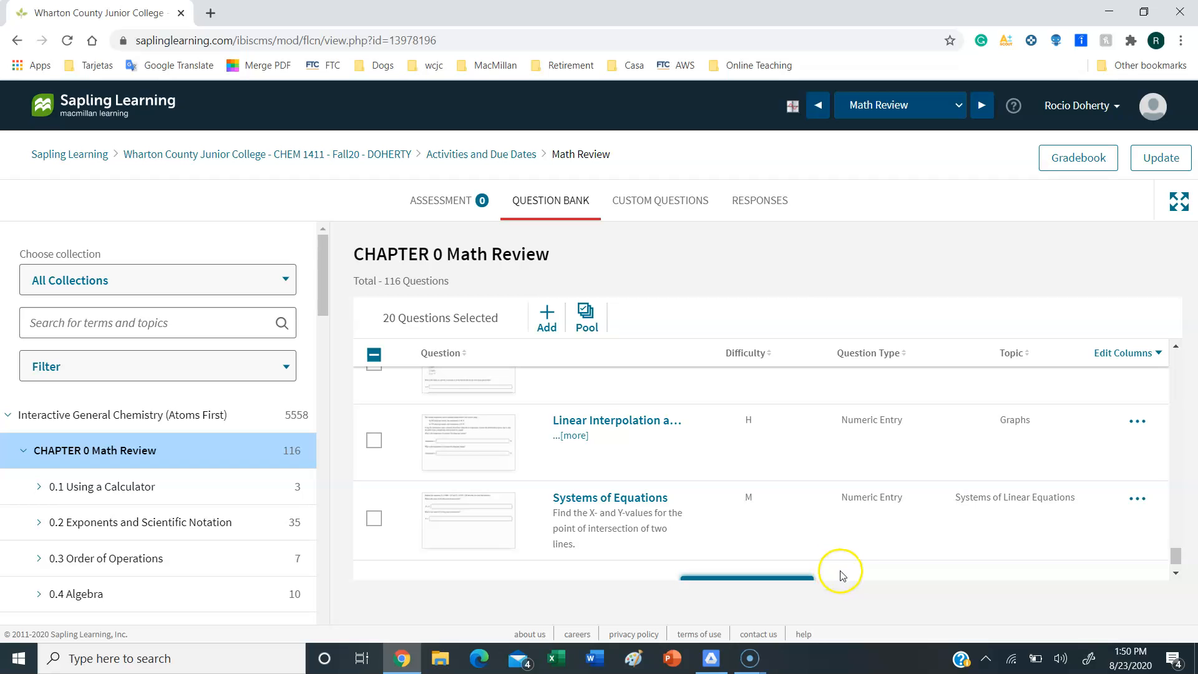
{"action": "scroll", "coordinate": [982, 521], "scroll_direction": "up", "scroll_amount": 15}
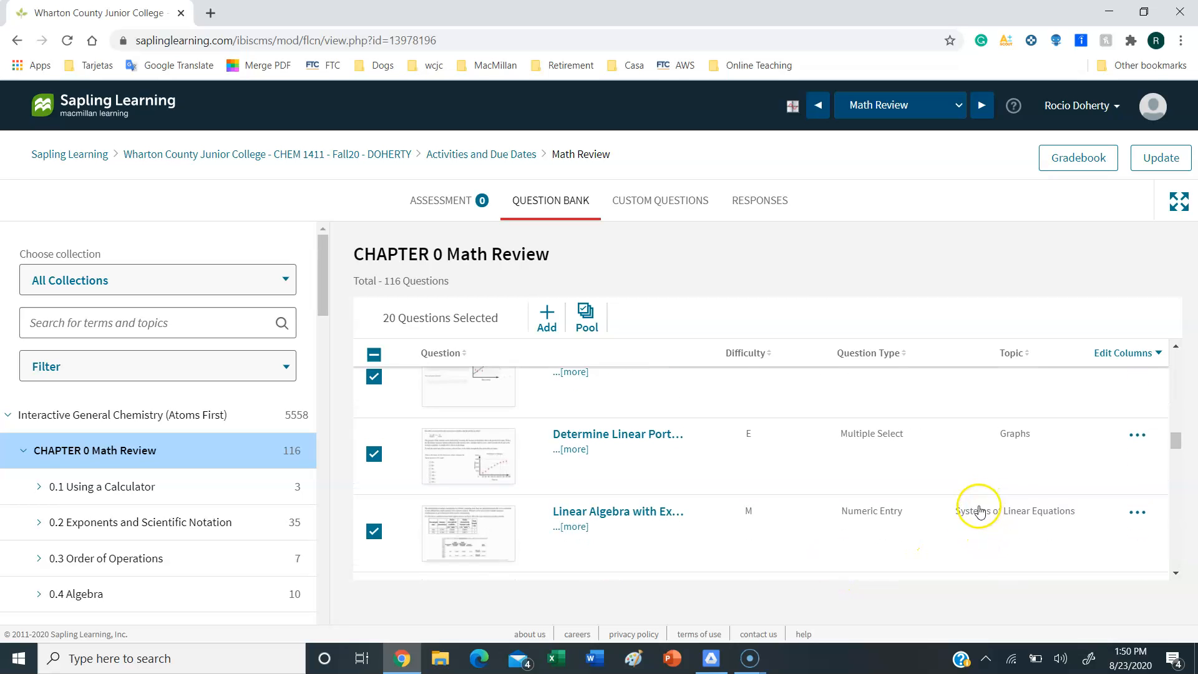
{"action": "scroll", "coordinate": [978, 510], "scroll_direction": "up", "scroll_amount": 5}
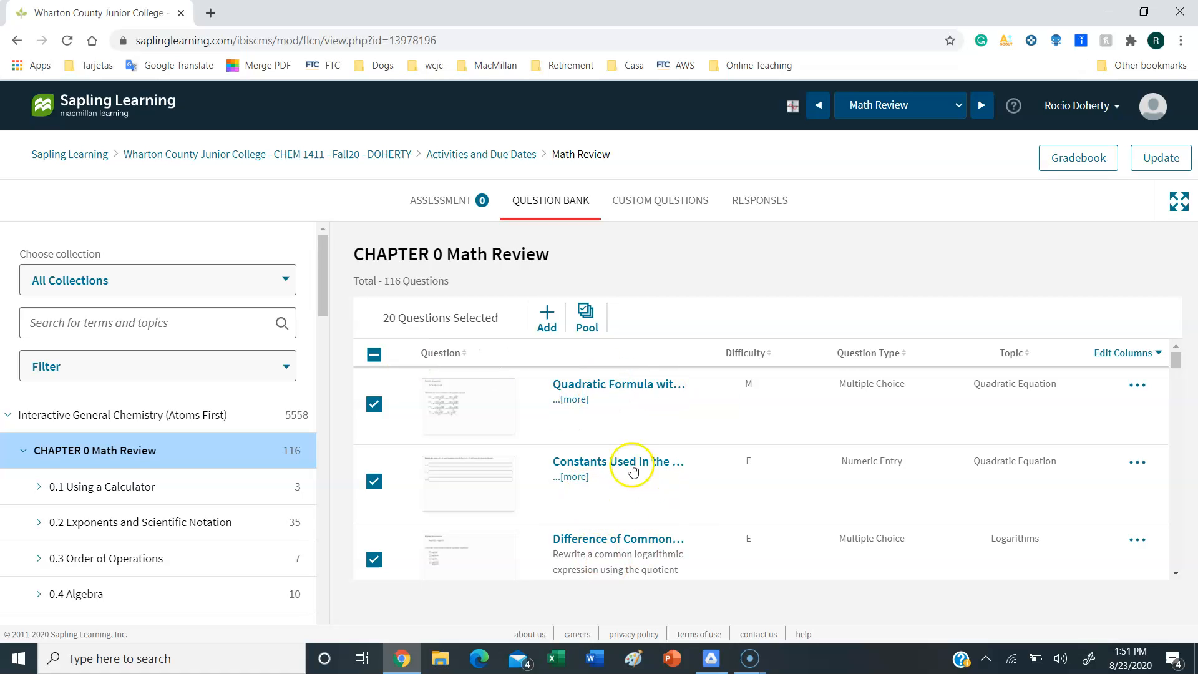
{"action": "scroll", "coordinate": [811, 492], "scroll_direction": "down", "scroll_amount": 5}
{"action": "scroll", "coordinate": [811, 497], "scroll_direction": "down", "scroll_amount": 12}
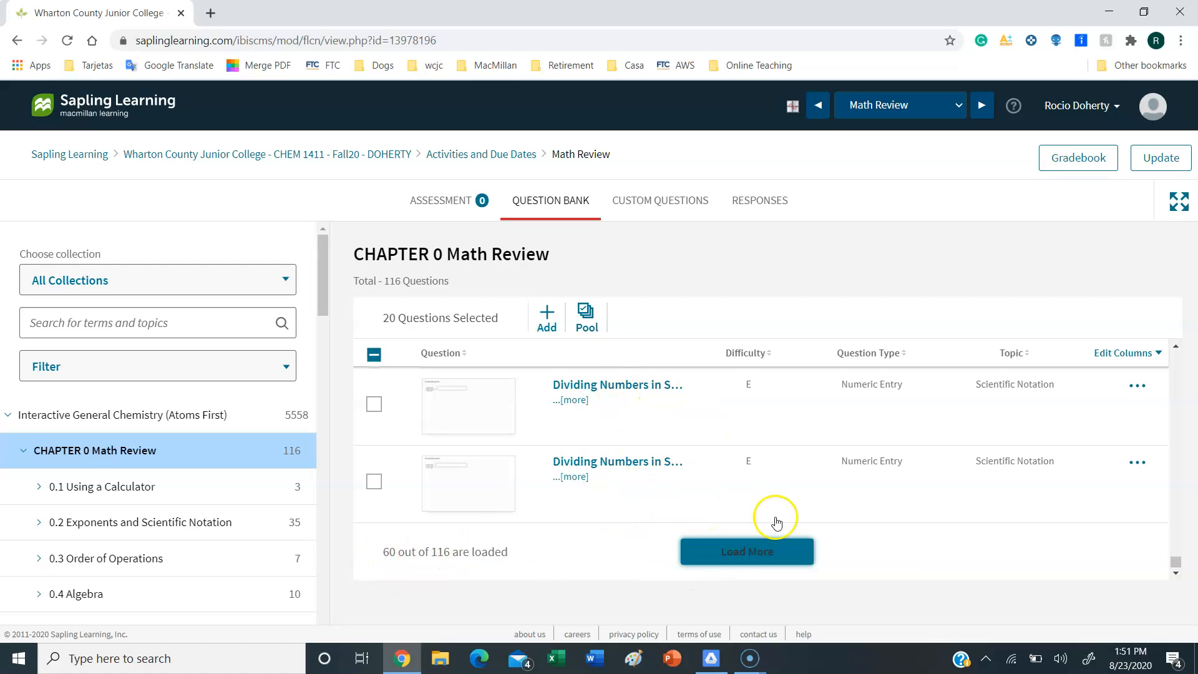
- Add the Numeric Entry calculator question from section 0.1 Using a Calculator to the Math Review assessment
{"action": "left_click", "coordinate": [113, 493]}
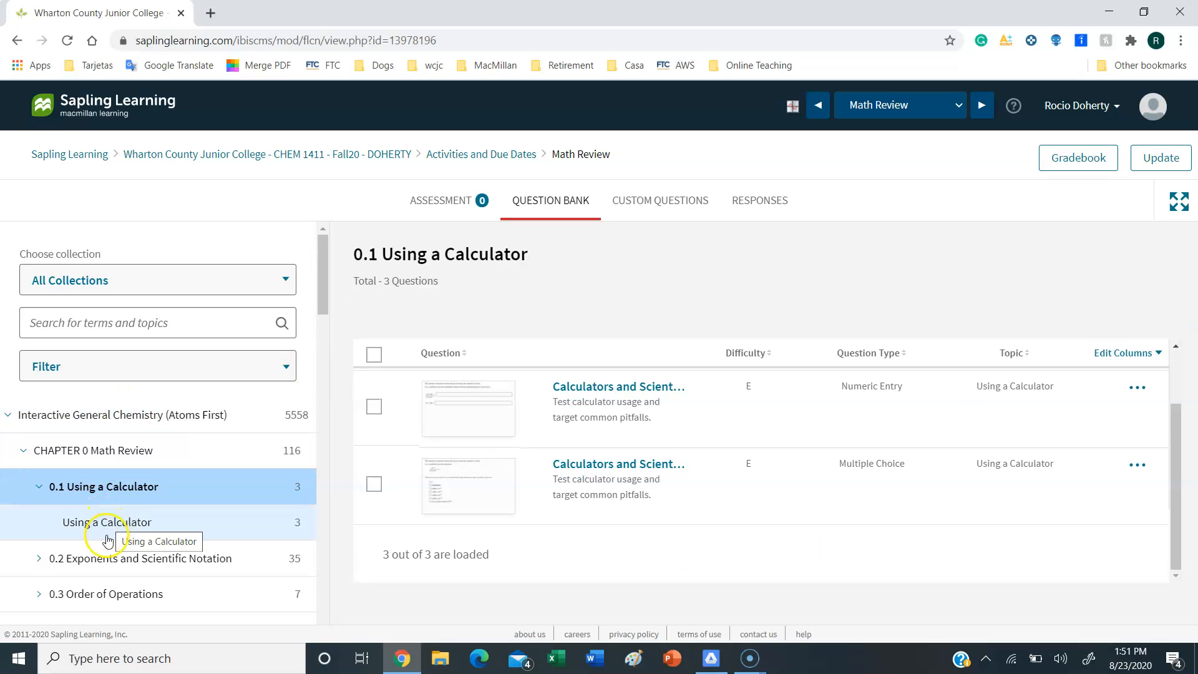
{"action": "left_click", "coordinate": [123, 556]}
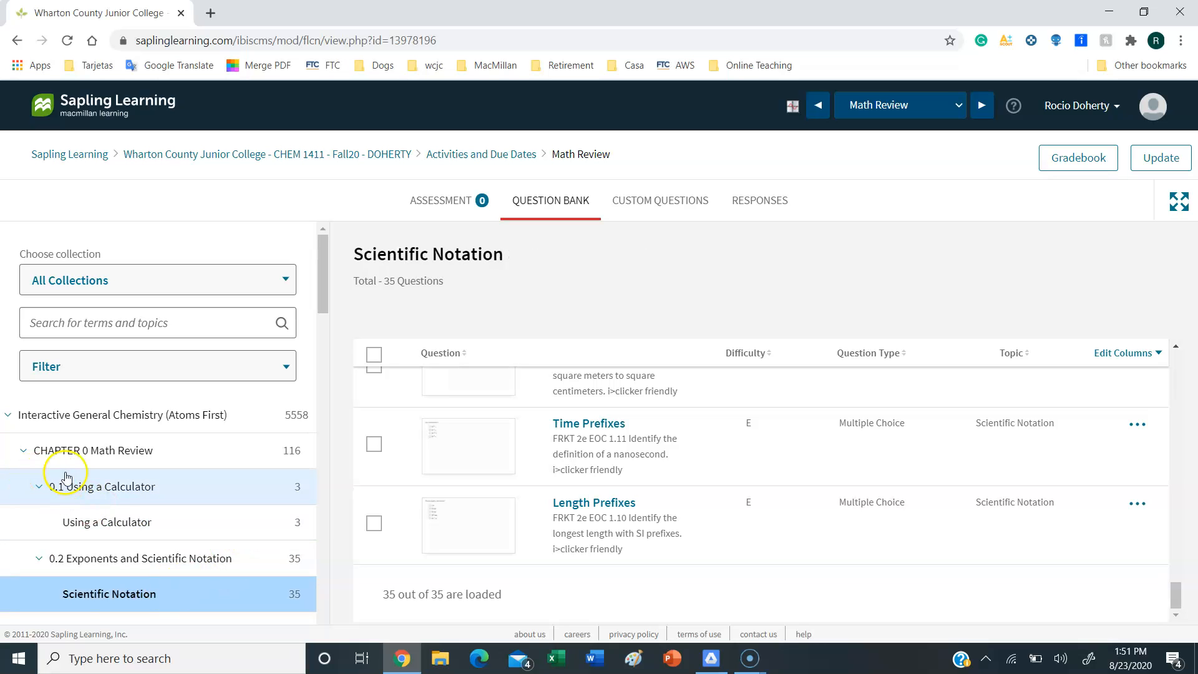
{"action": "left_click", "coordinate": [96, 493]}
{"action": "left_click", "coordinate": [373, 446]}
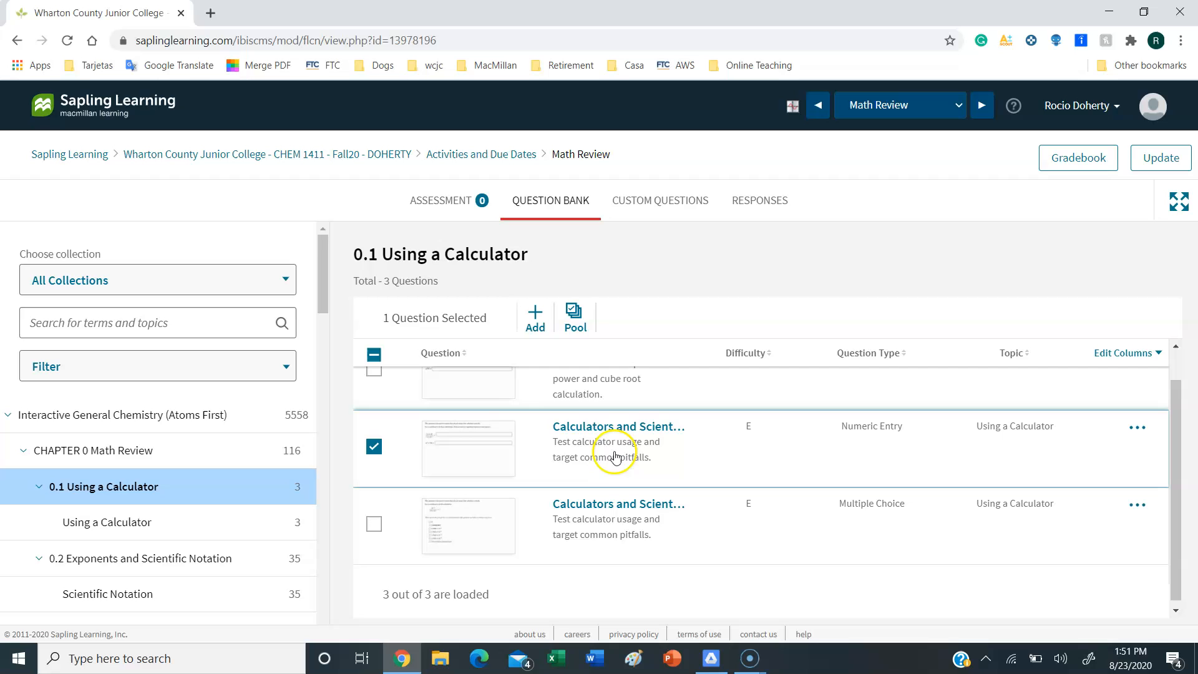
{"action": "left_click", "coordinate": [535, 318]}
- Collapse CHAPTER 0 in the question bank and open section 8.6 Oxidation States and Redox Reactions under CHAPTER 8
{"action": "scroll", "coordinate": [243, 410], "scroll_direction": "down", "scroll_amount": 1}
{"action": "scroll", "coordinate": [245, 428], "scroll_direction": "down", "scroll_amount": 4}
{"action": "scroll", "coordinate": [235, 396], "scroll_direction": "up", "scroll_amount": 3}
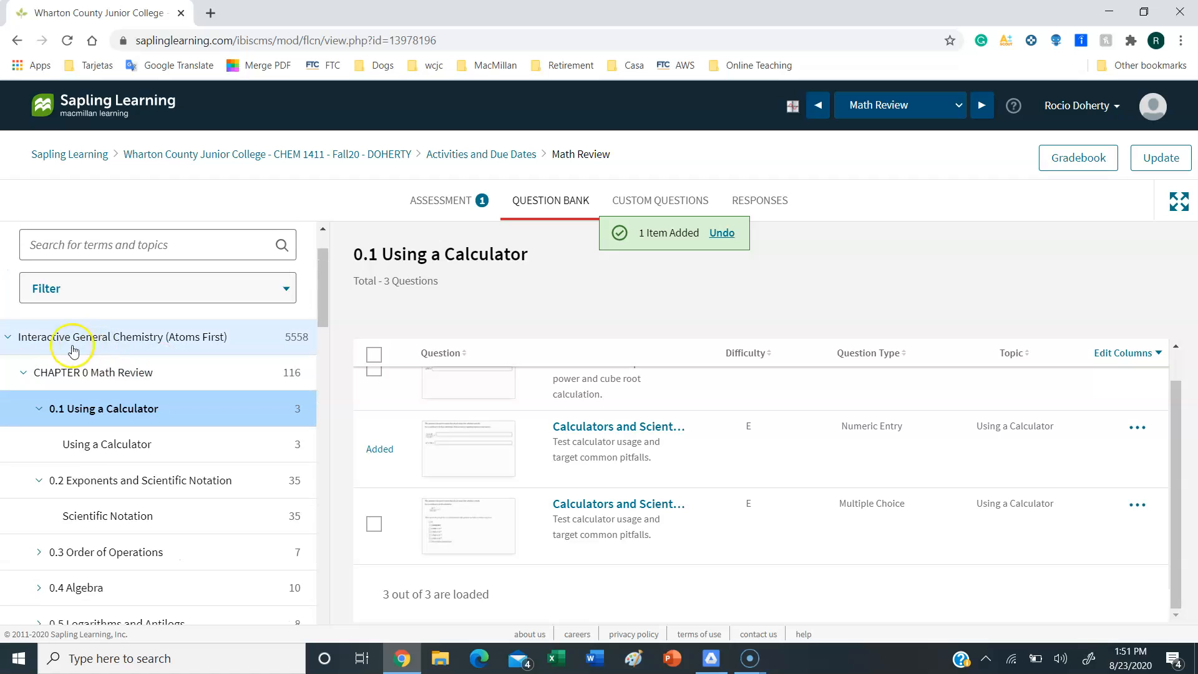
{"action": "left_click", "coordinate": [44, 343]}
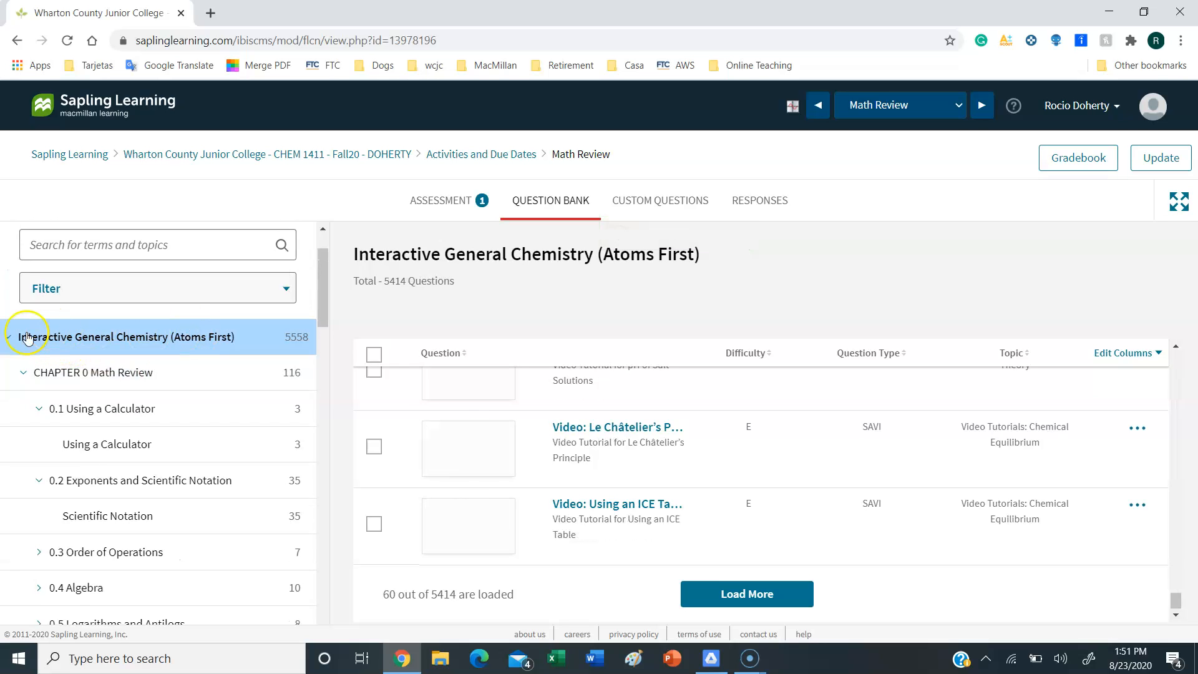
{"action": "left_click", "coordinate": [9, 338]}
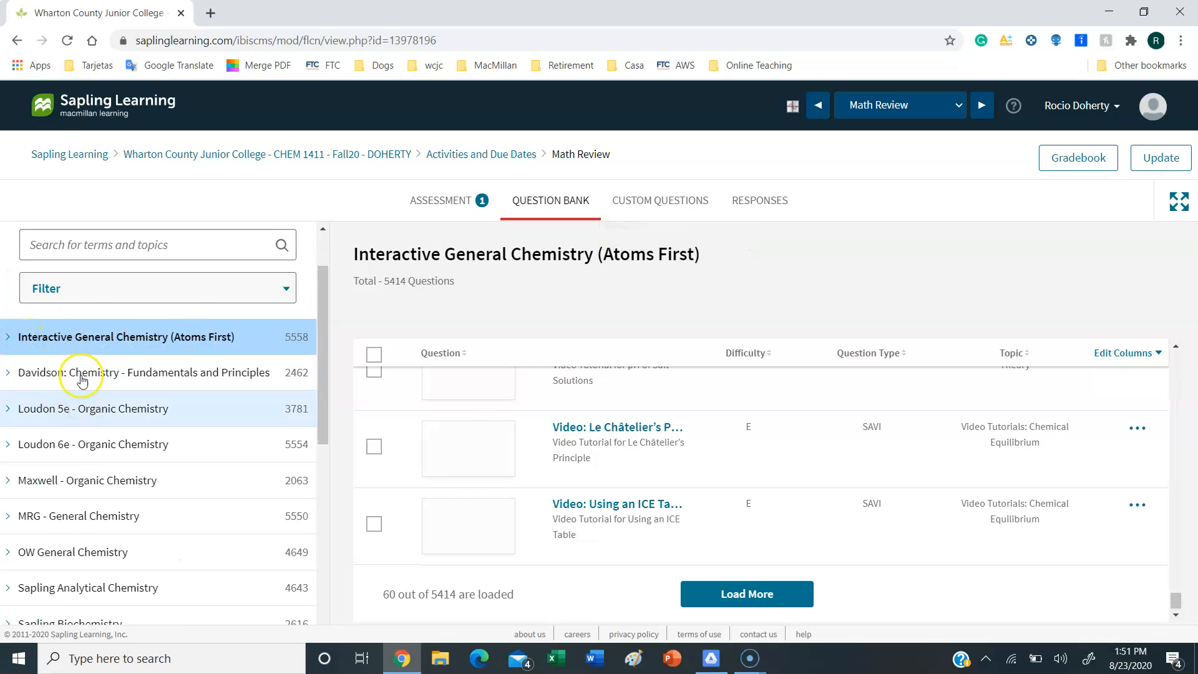
{"action": "left_click", "coordinate": [114, 338]}
{"action": "left_click", "coordinate": [93, 375]}
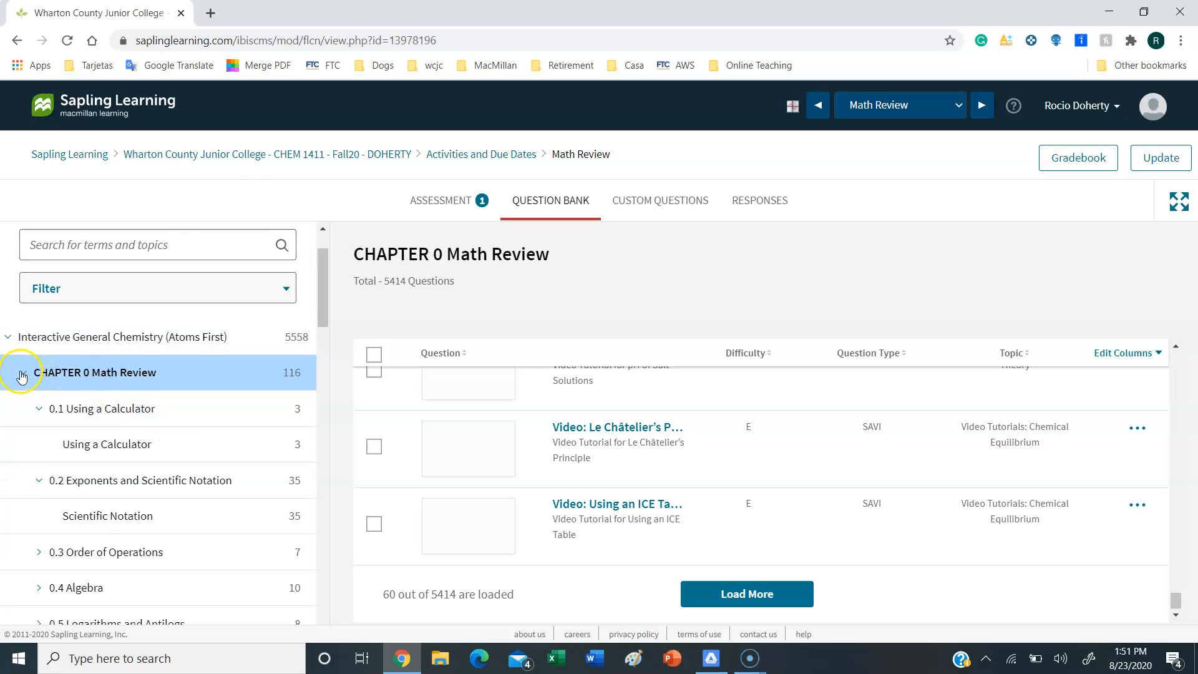
{"action": "left_click", "coordinate": [21, 376]}
{"action": "scroll", "coordinate": [125, 437], "scroll_direction": "down", "scroll_amount": 2}
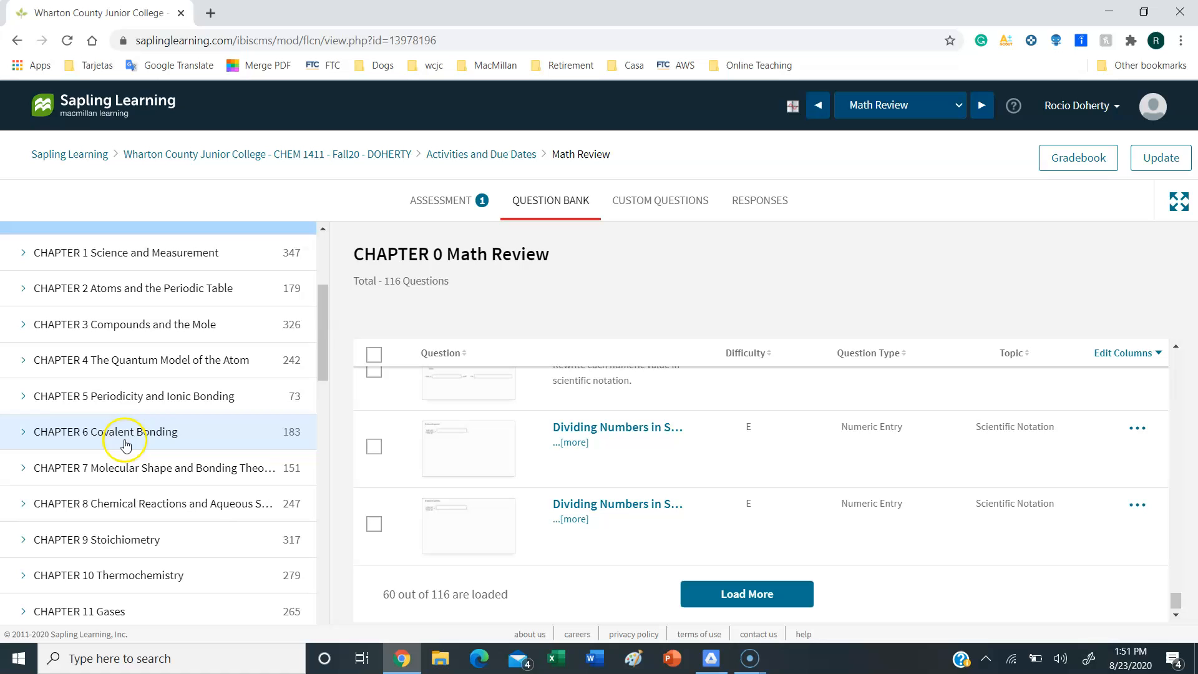
{"action": "left_click", "coordinate": [133, 507]}
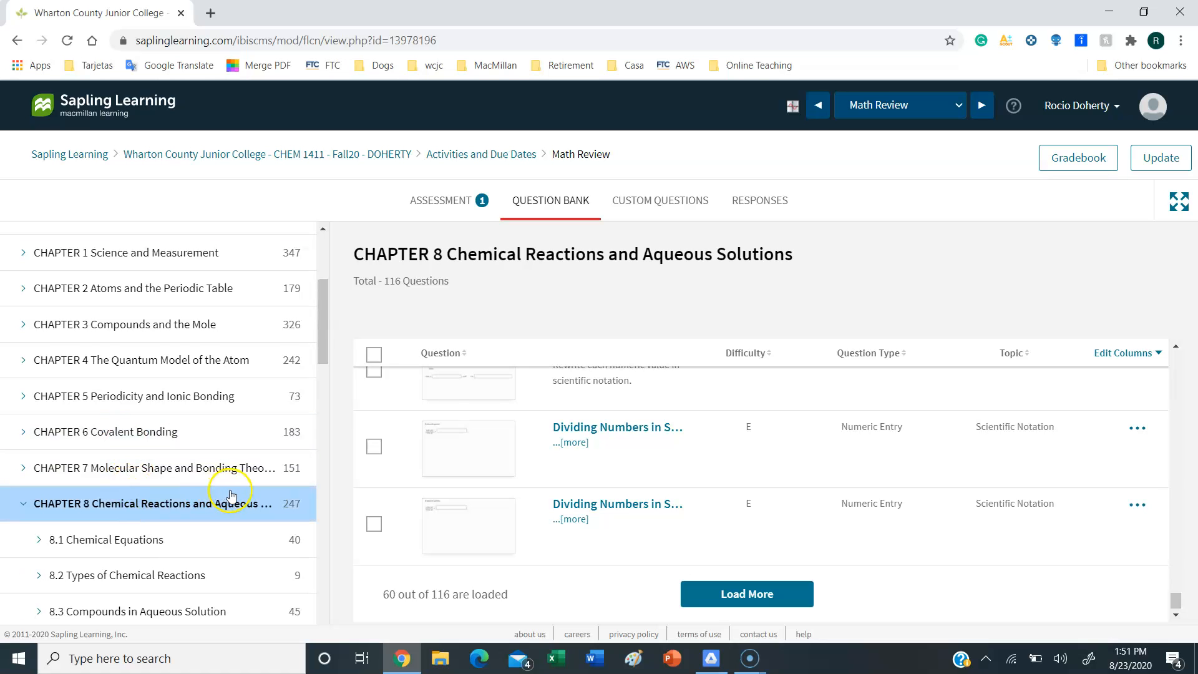
{"action": "scroll", "coordinate": [231, 496], "scroll_direction": "down", "scroll_amount": 3}
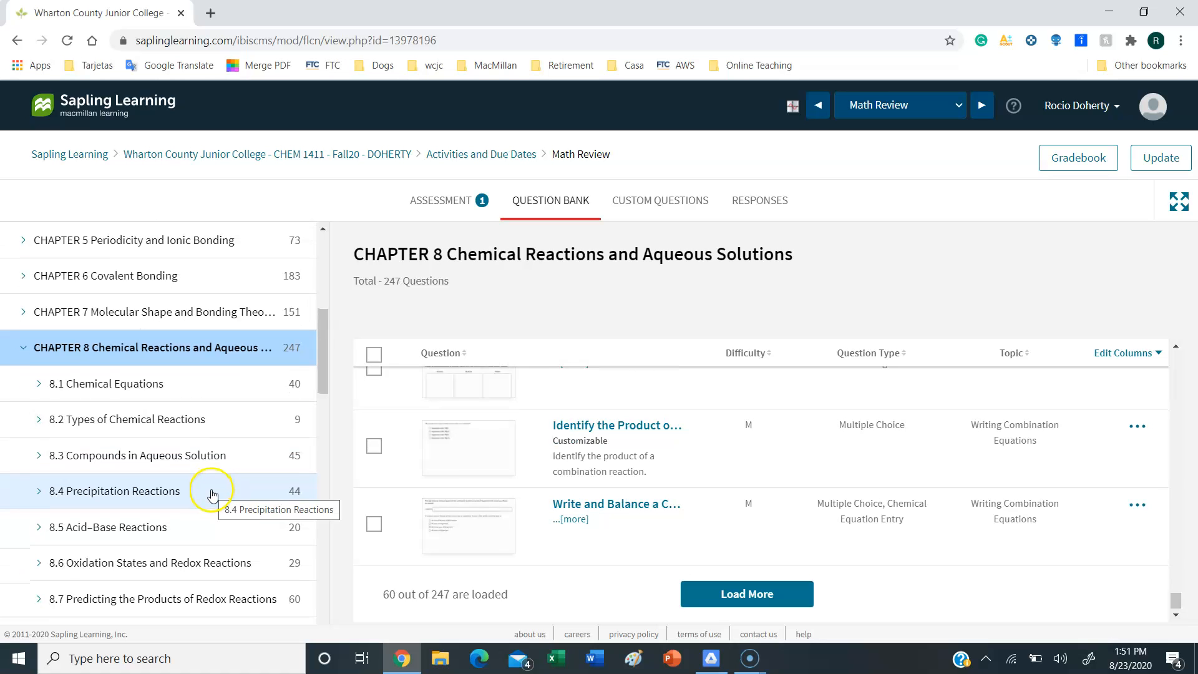
{"action": "left_click", "coordinate": [177, 565]}
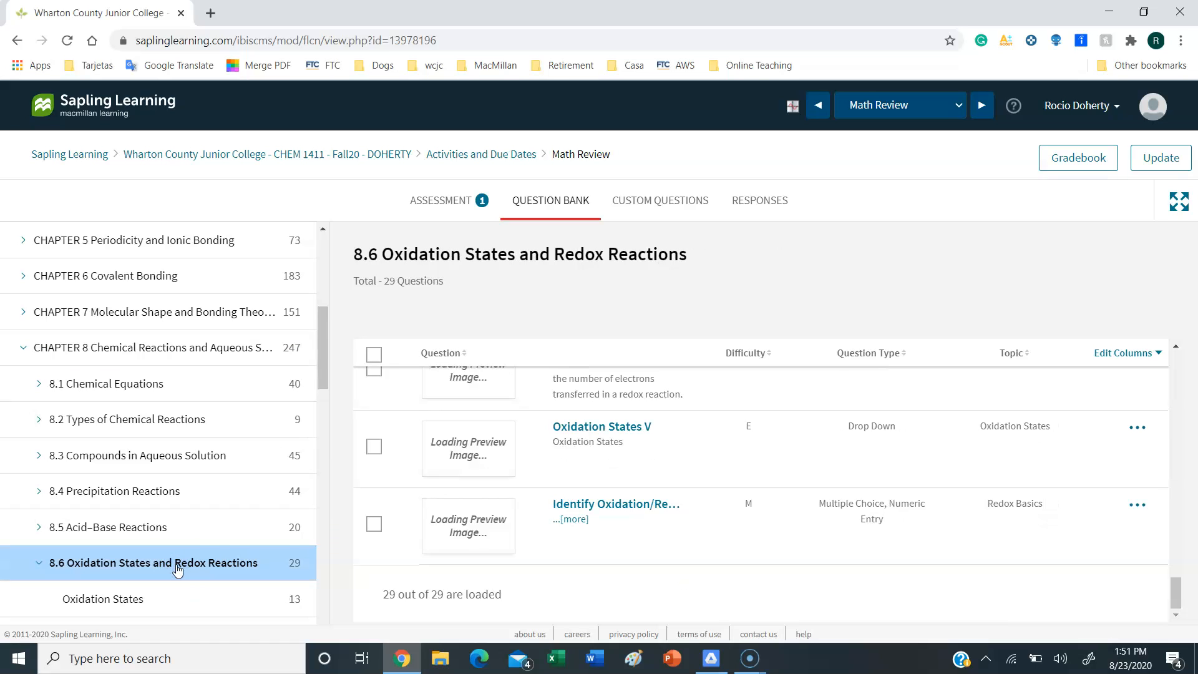
- Preview the True/False Statements about Redox question with its solution and add it to the assessment
{"action": "scroll", "coordinate": [914, 536], "scroll_direction": "up", "scroll_amount": 15}
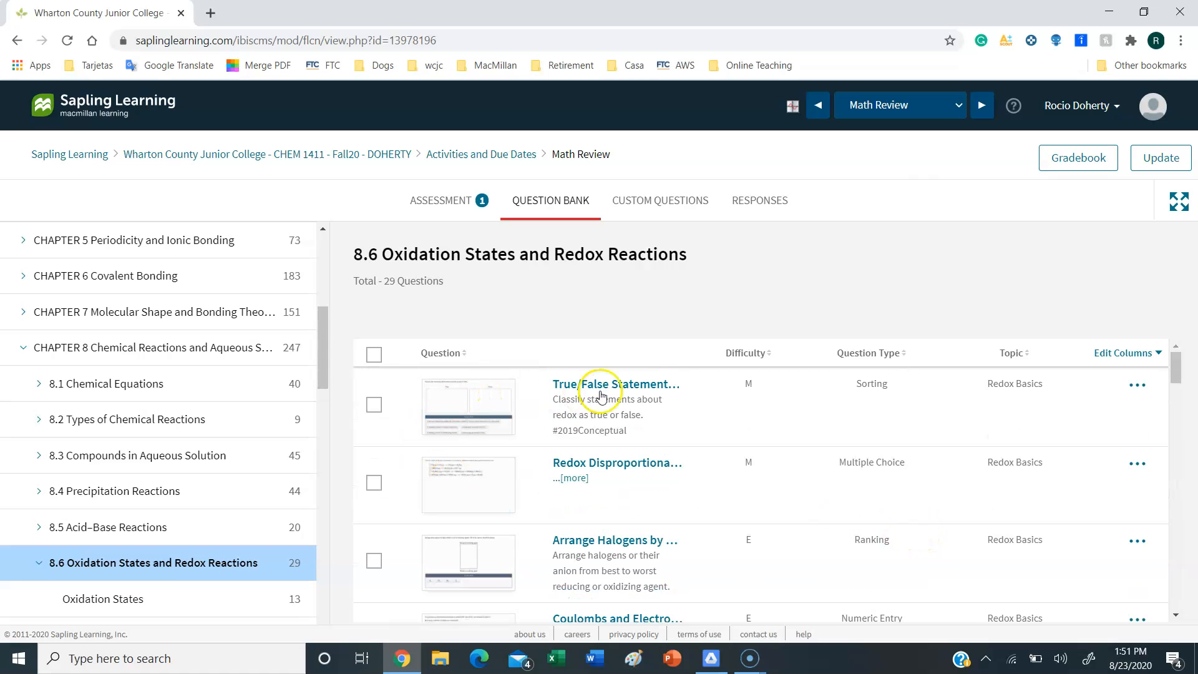
{"action": "left_click", "coordinate": [594, 426]}
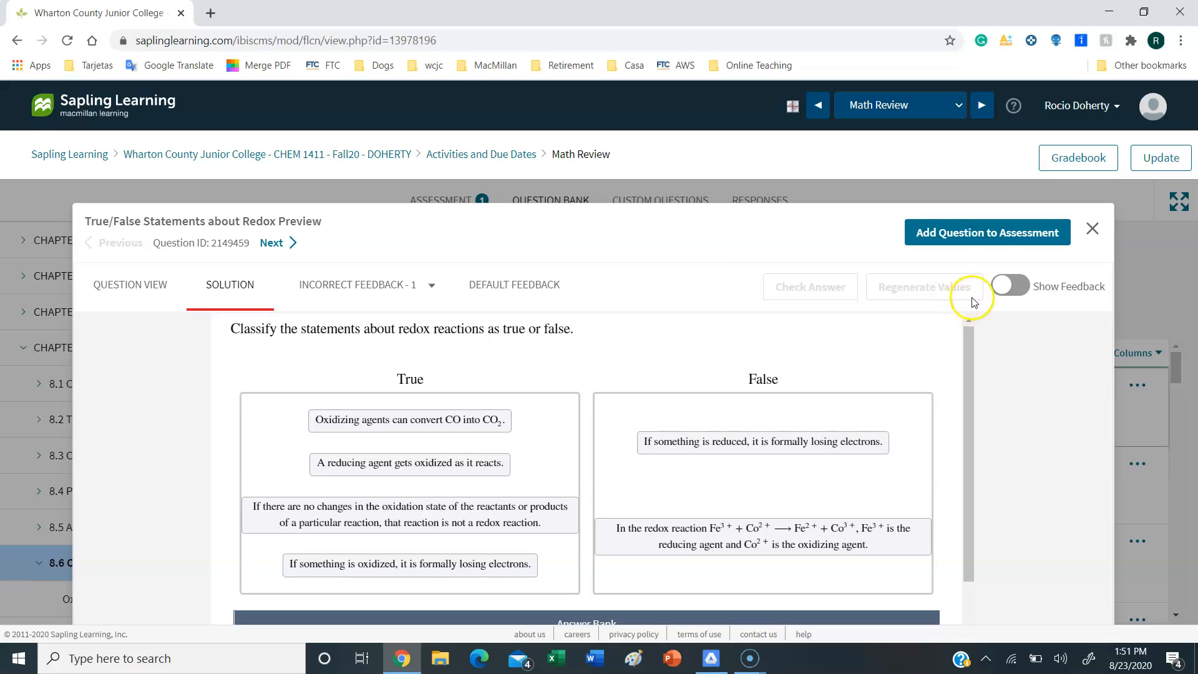
{"action": "left_click", "coordinate": [967, 235]}
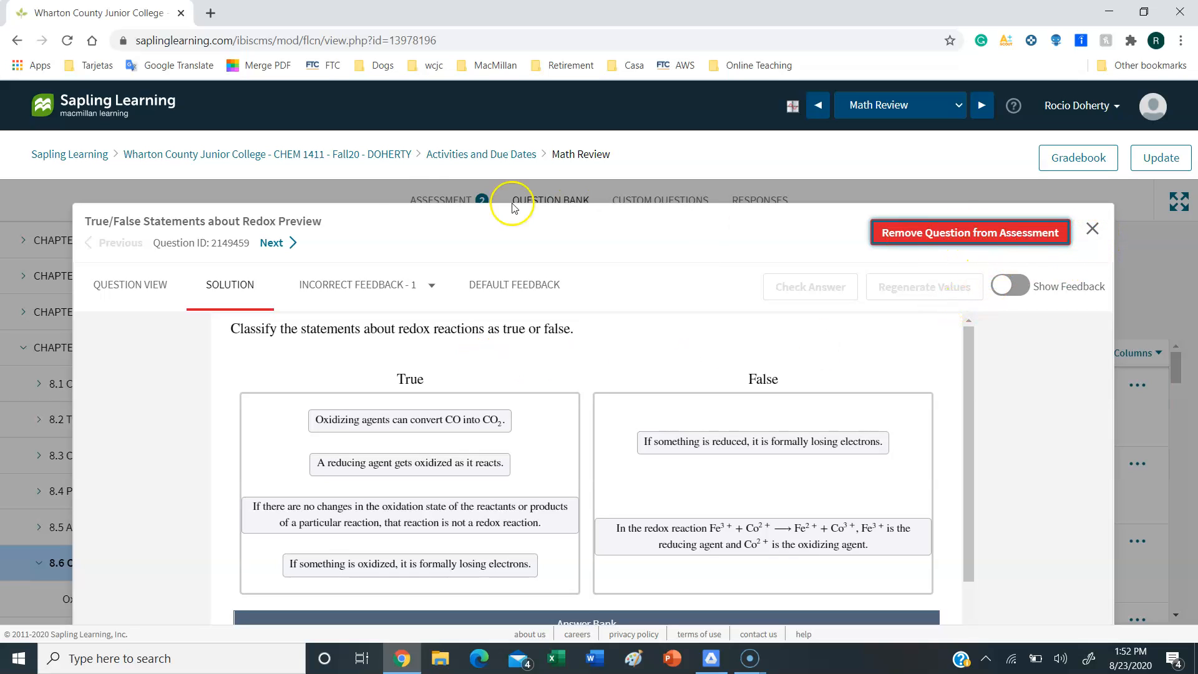
- Look at the previews of the following two redox questions and close the preview
{"action": "left_click", "coordinate": [270, 244]}
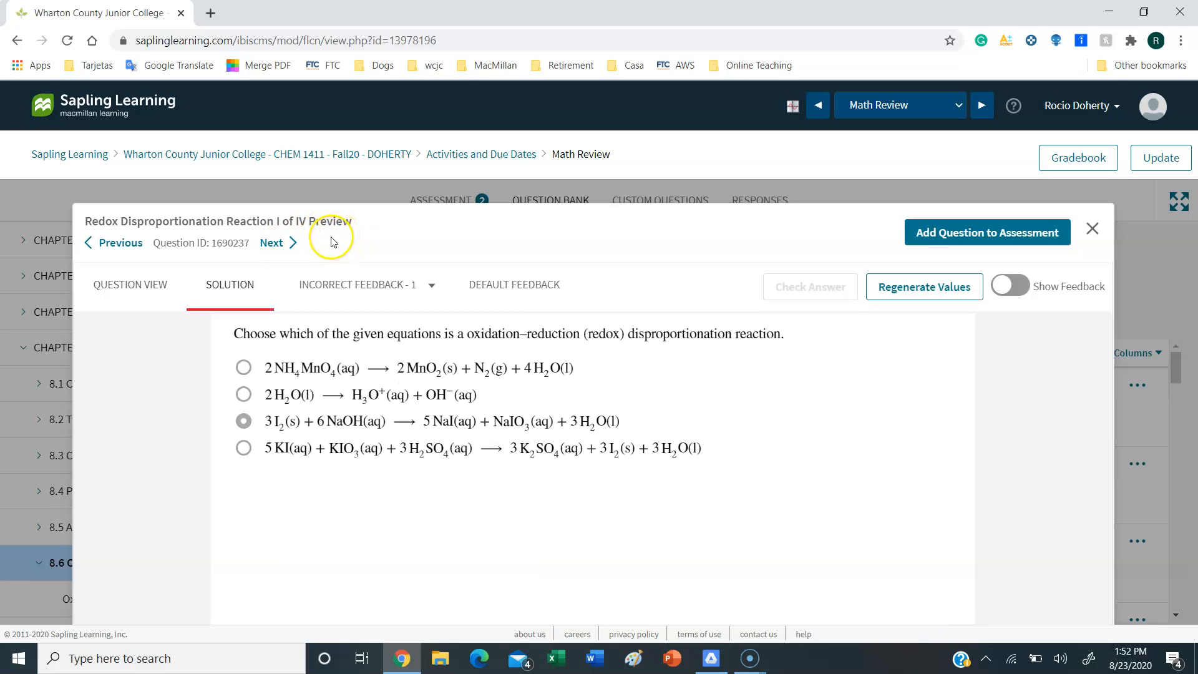
{"action": "left_click", "coordinate": [272, 243]}
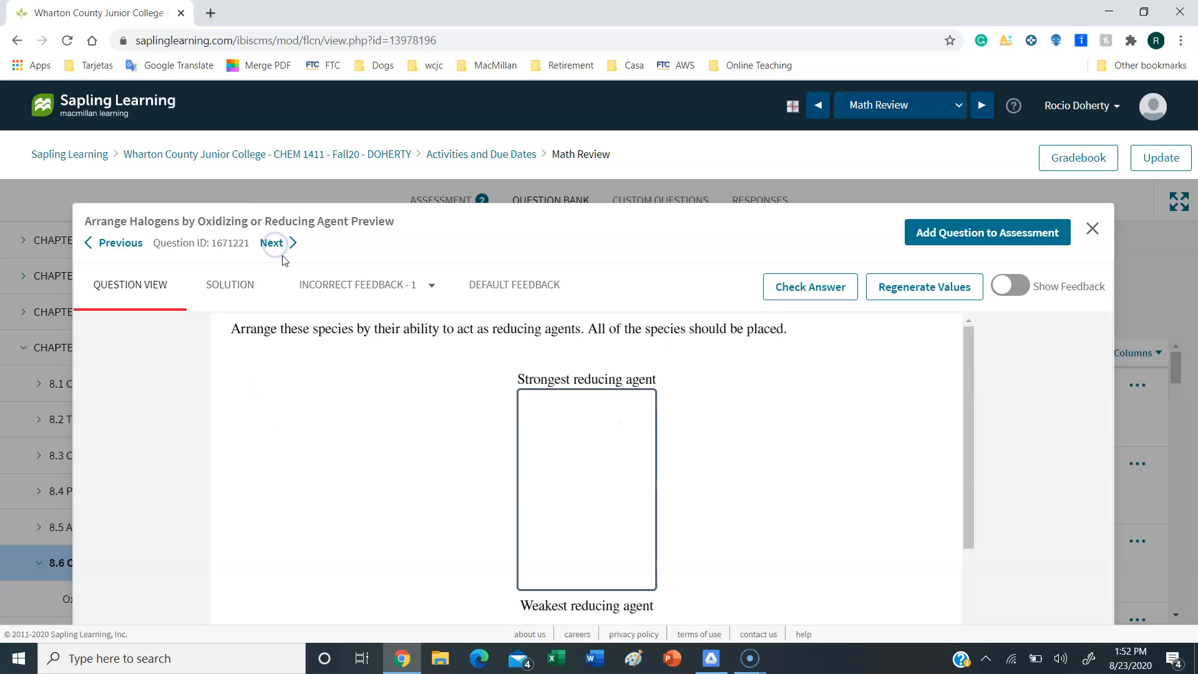
{"action": "left_click", "coordinate": [1091, 230]}
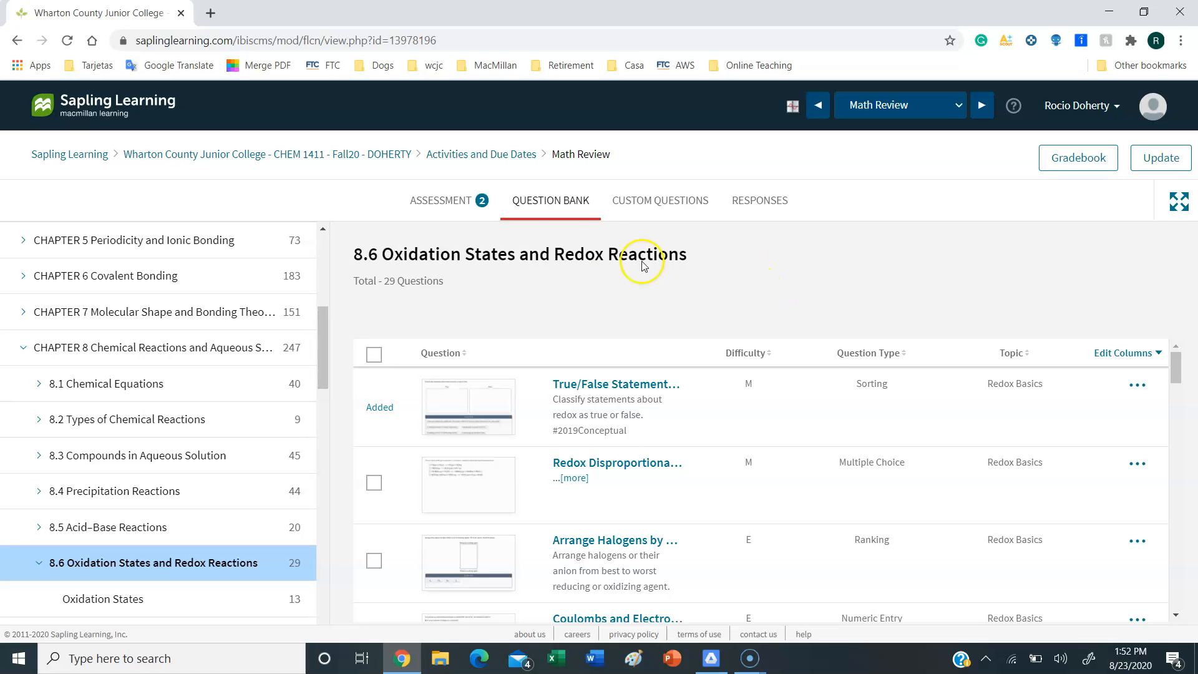
- Review the questions added to the Math Review assessment, open its title for editing, and cancel the edit
{"action": "left_click", "coordinate": [445, 204]}
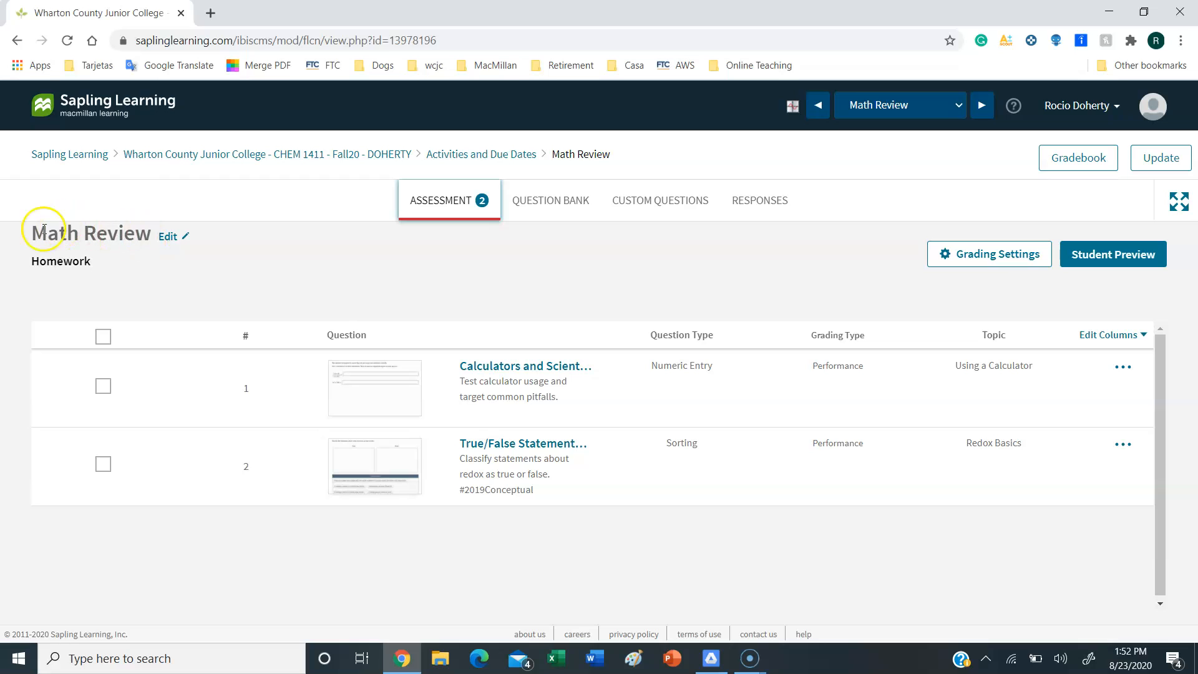
{"action": "left_click", "coordinate": [167, 238]}
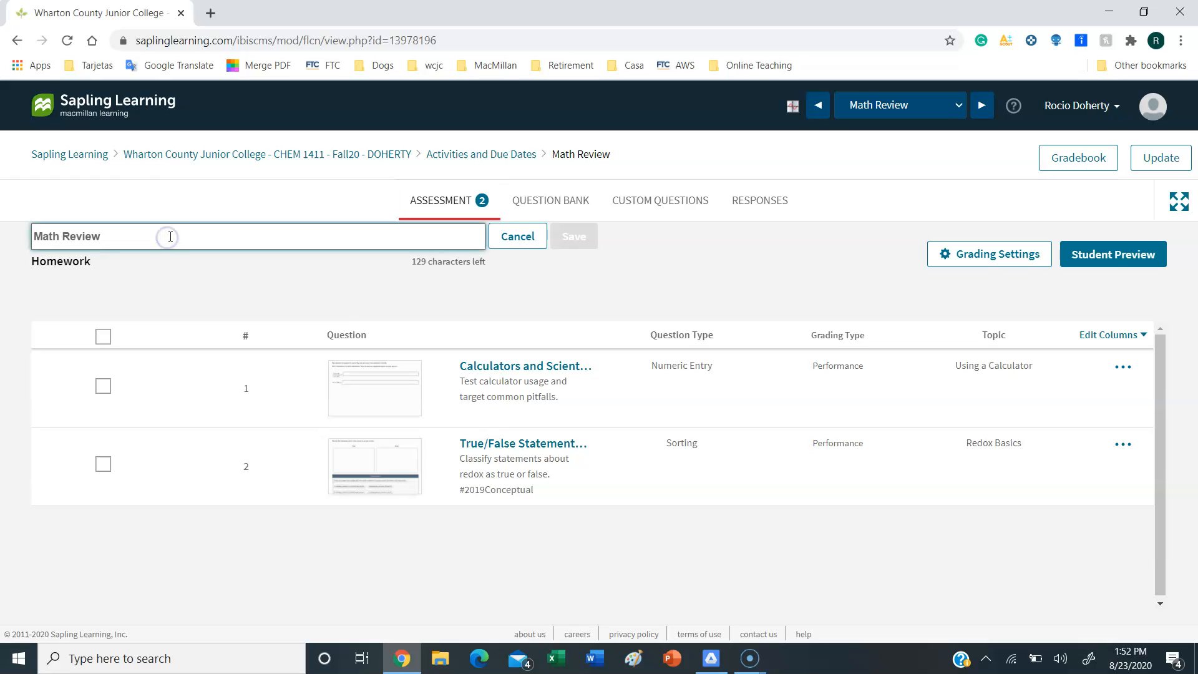
{"action": "left_click", "coordinate": [515, 285]}
{"action": "left_click", "coordinate": [510, 238]}
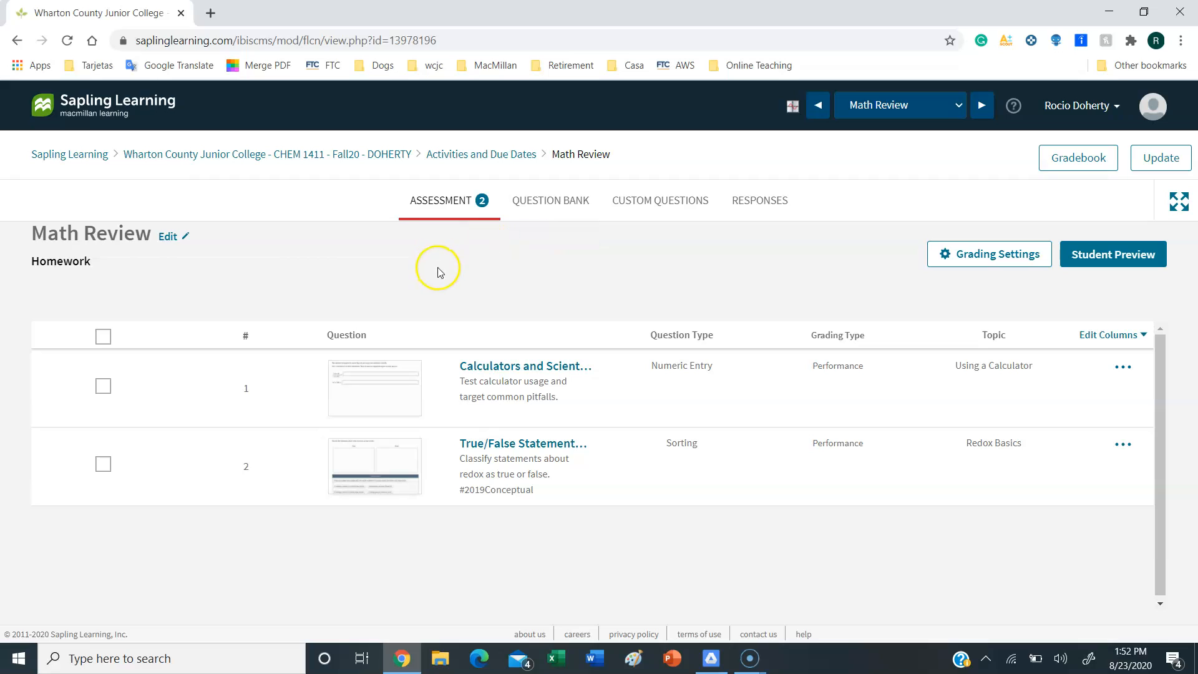
- In Activities and Due Dates, toggle the visibility of the ungraded Math Review in topic 1 on and off, and look over the activity list
{"action": "left_click", "coordinate": [488, 155]}
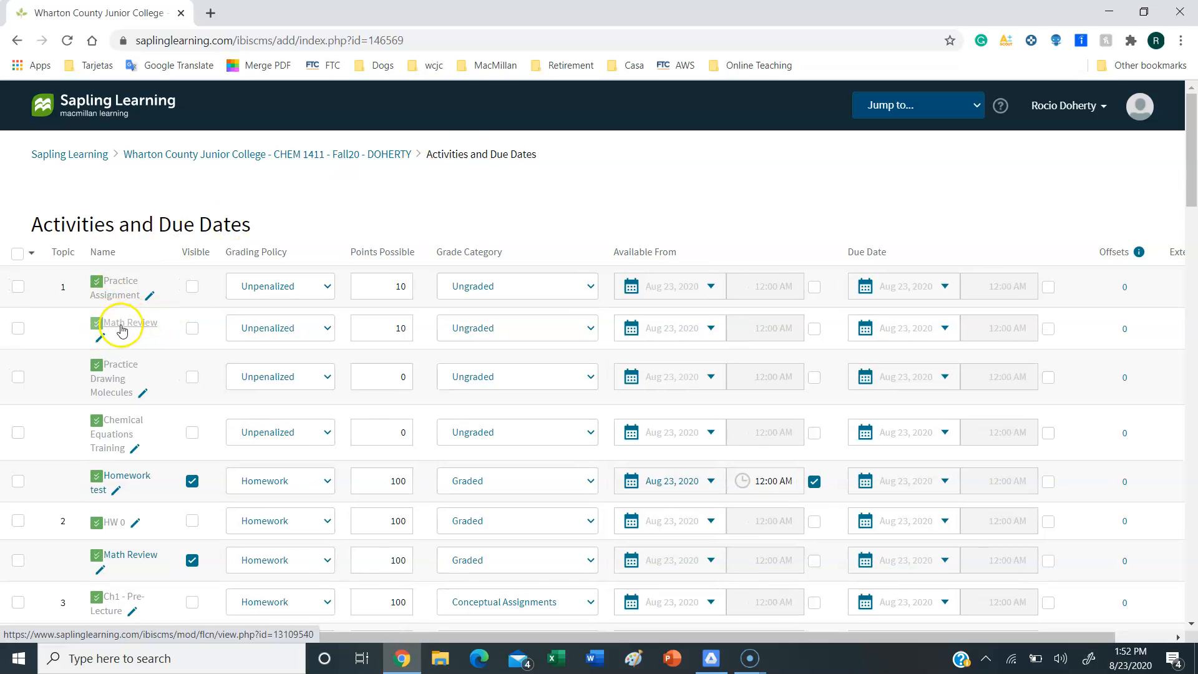
{"action": "left_click", "coordinate": [193, 328]}
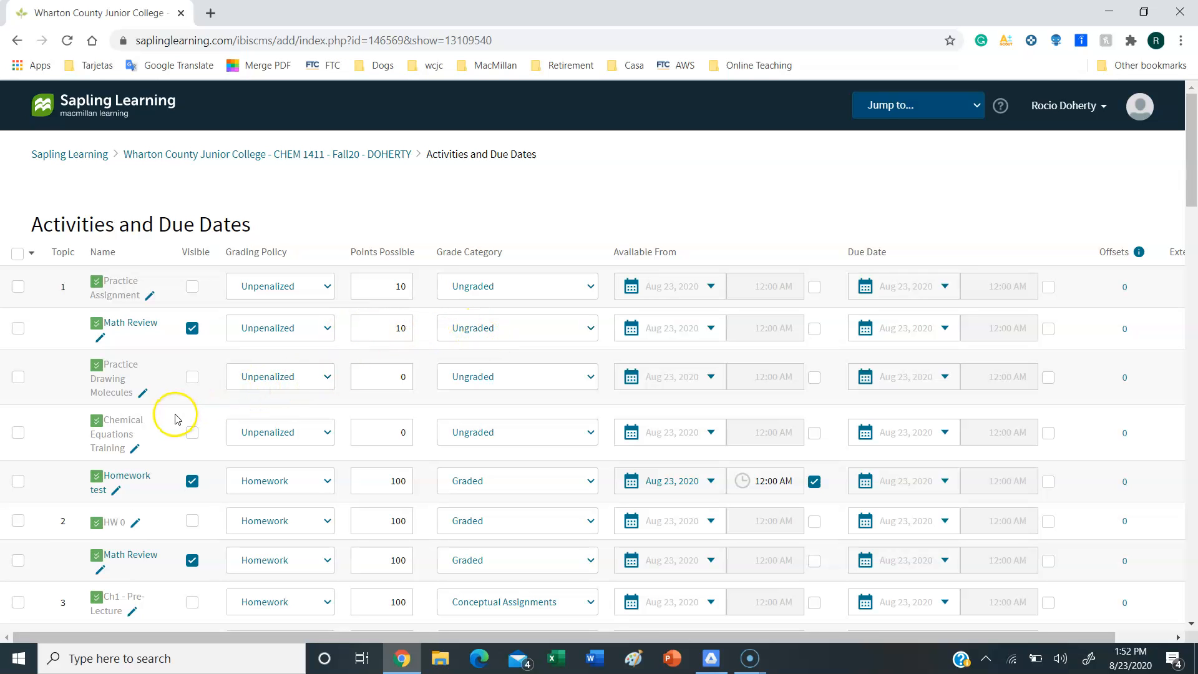
{"action": "scroll", "coordinate": [170, 418], "scroll_direction": "down", "scroll_amount": 1}
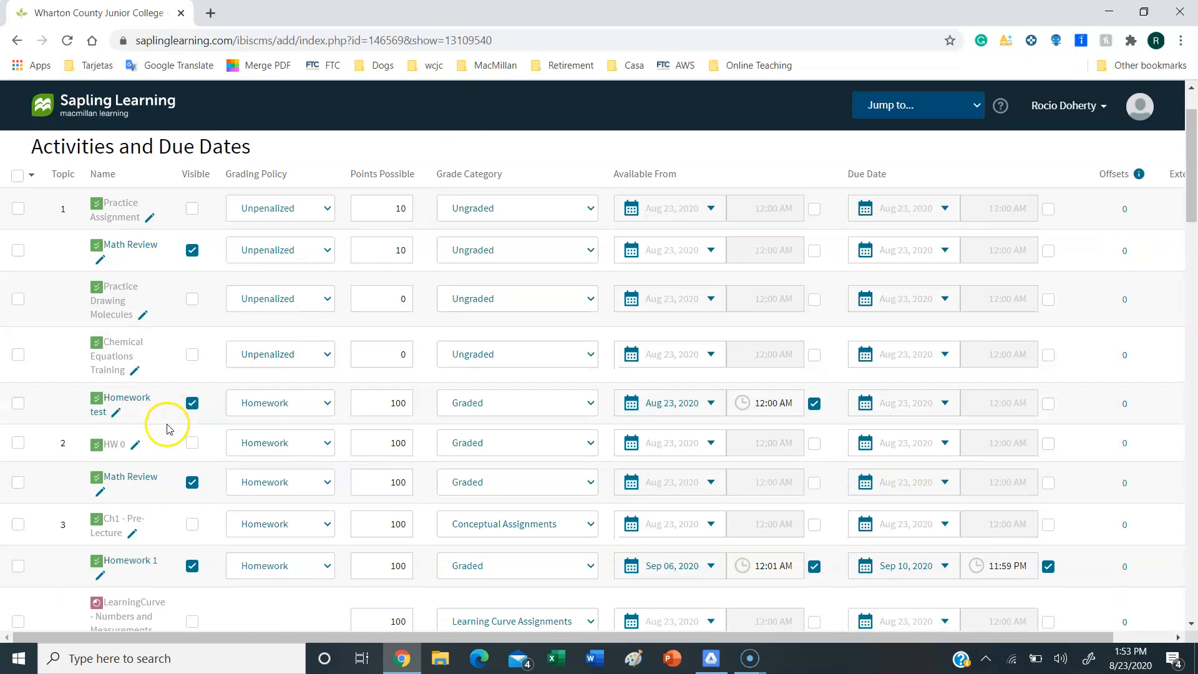
{"action": "scroll", "coordinate": [188, 362], "scroll_direction": "up", "scroll_amount": 1}
{"action": "left_click", "coordinate": [192, 328]}
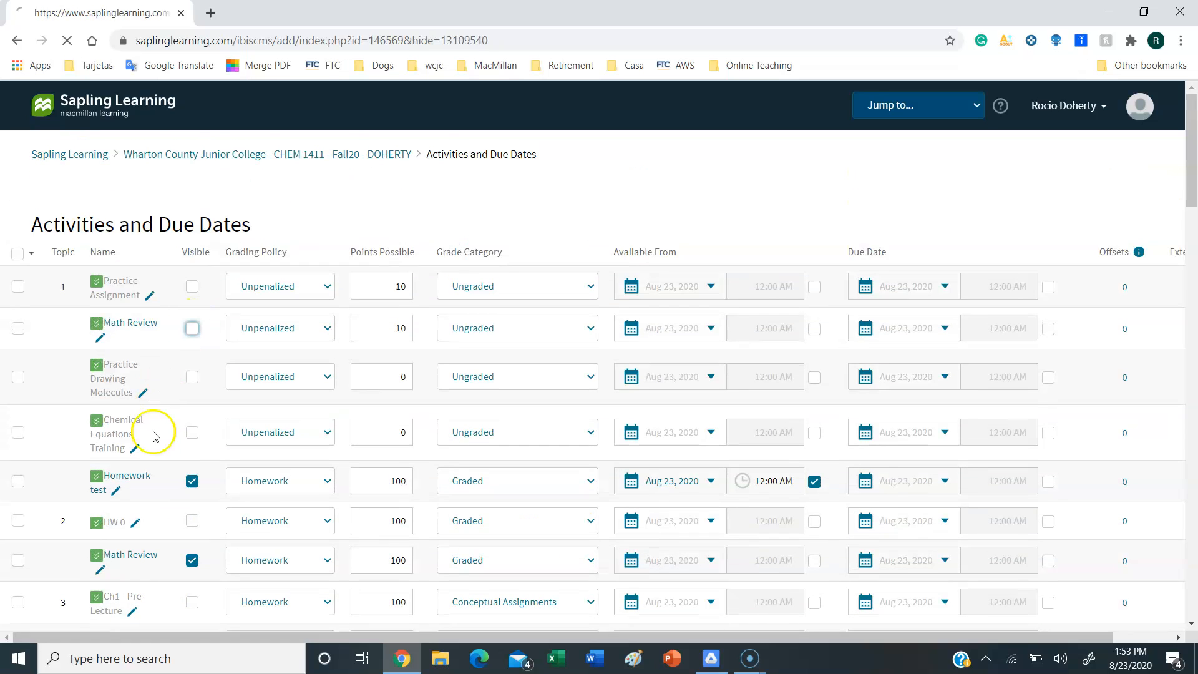
{"action": "scroll", "coordinate": [160, 464], "scroll_direction": "down", "scroll_amount": 2}
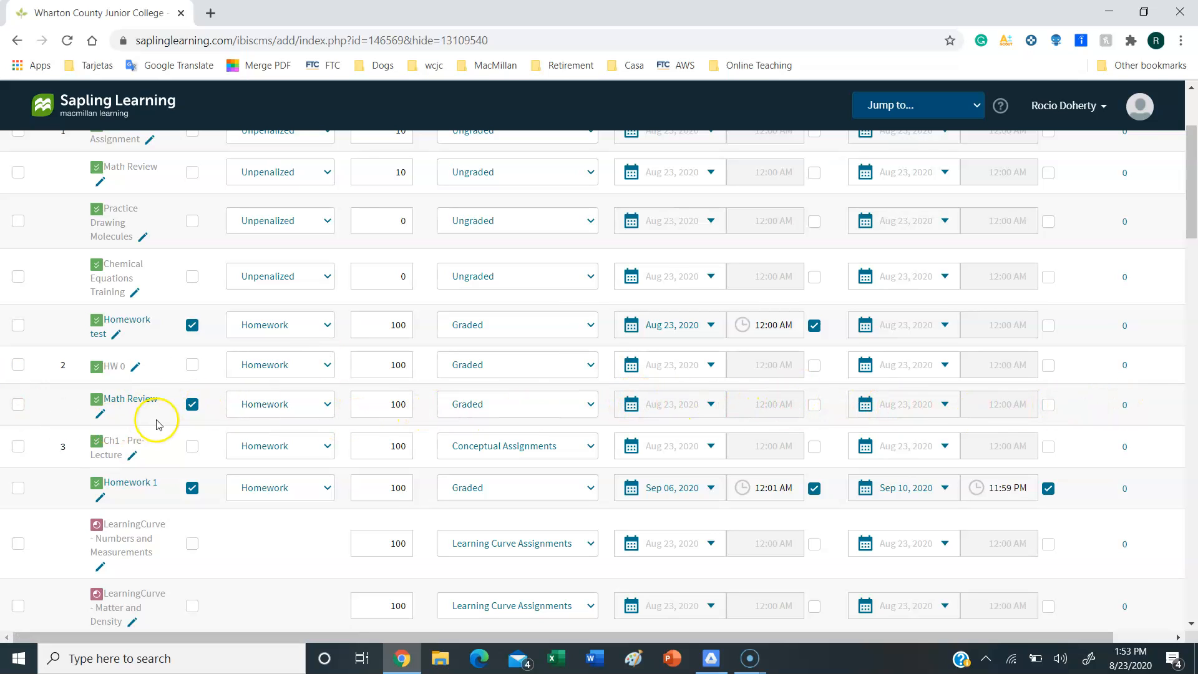
{"action": "scroll", "coordinate": [731, 414], "scroll_direction": "up", "scroll_amount": 3}
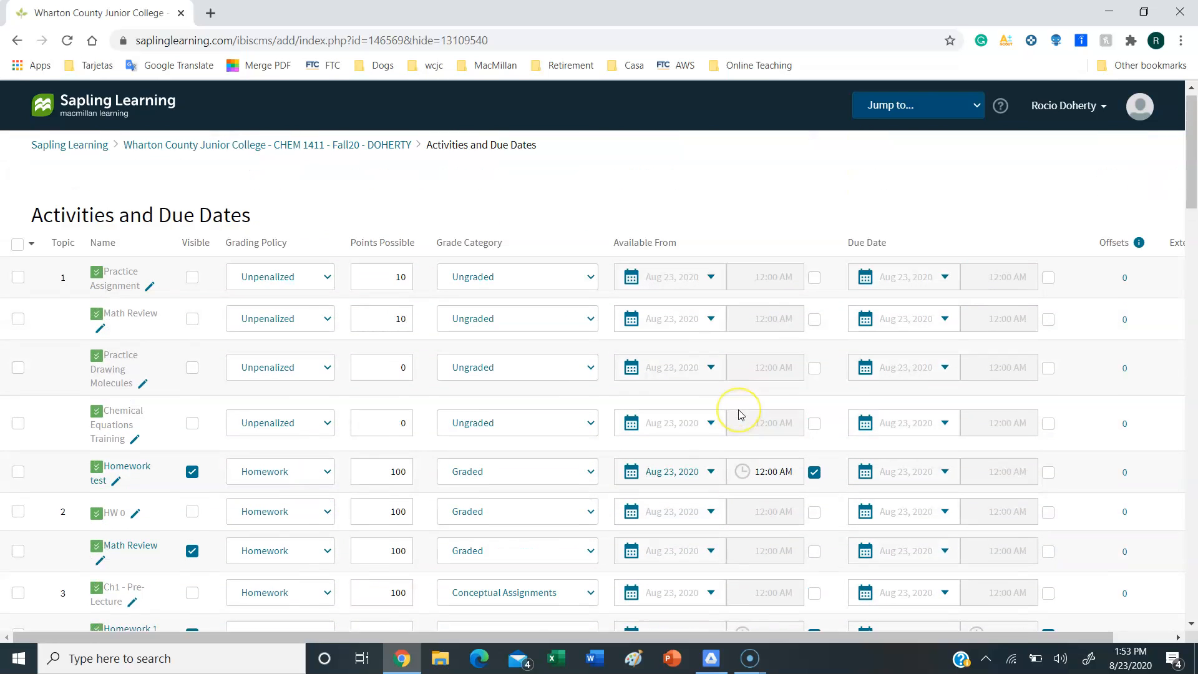